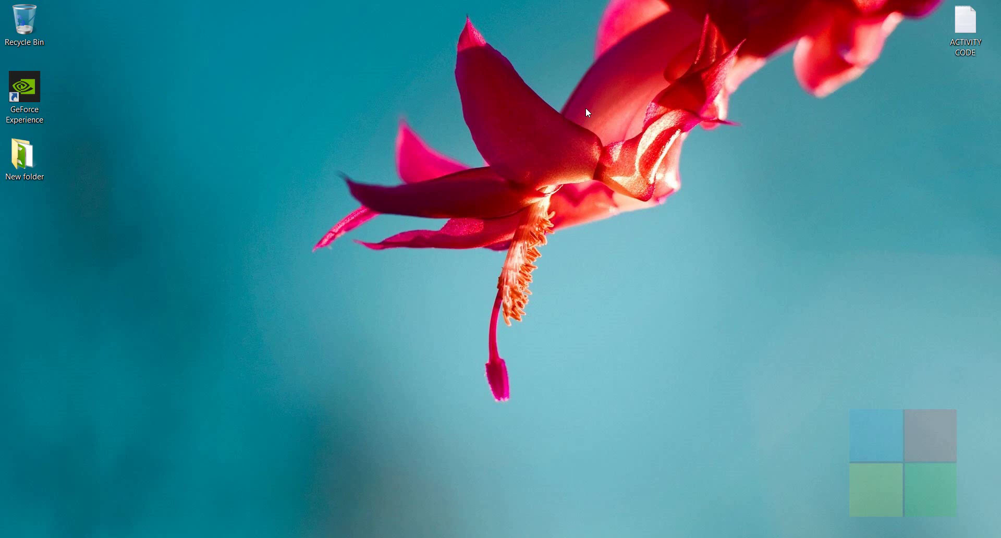
Open the ACTIVITY CODE notes full-screen and point out the project name and GROUND FLOOR activity
double_click(959, 40)
left_click(559, 20)
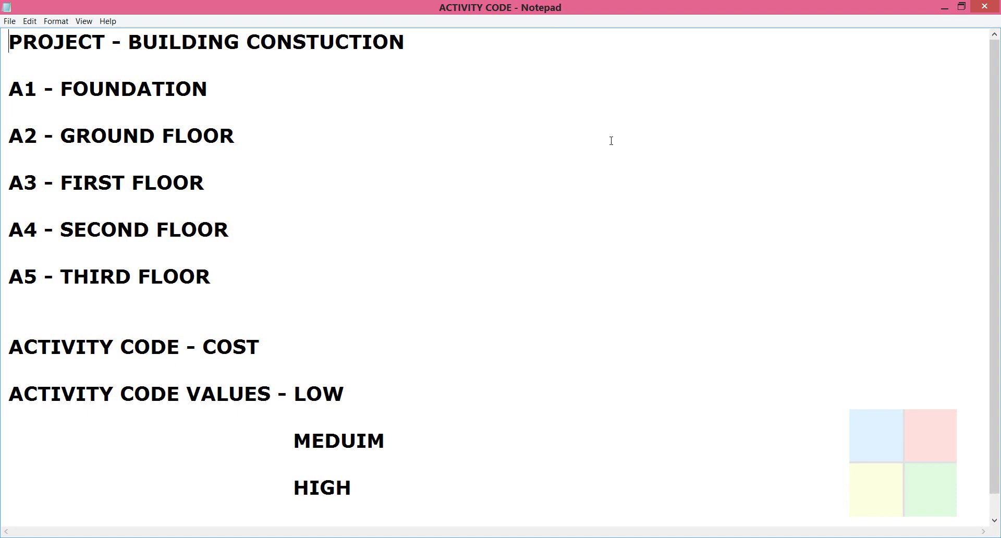
left_click_drag(122, 42, 416, 93)
left_click(415, 93)
left_click_drag(76, 136, 166, 140)
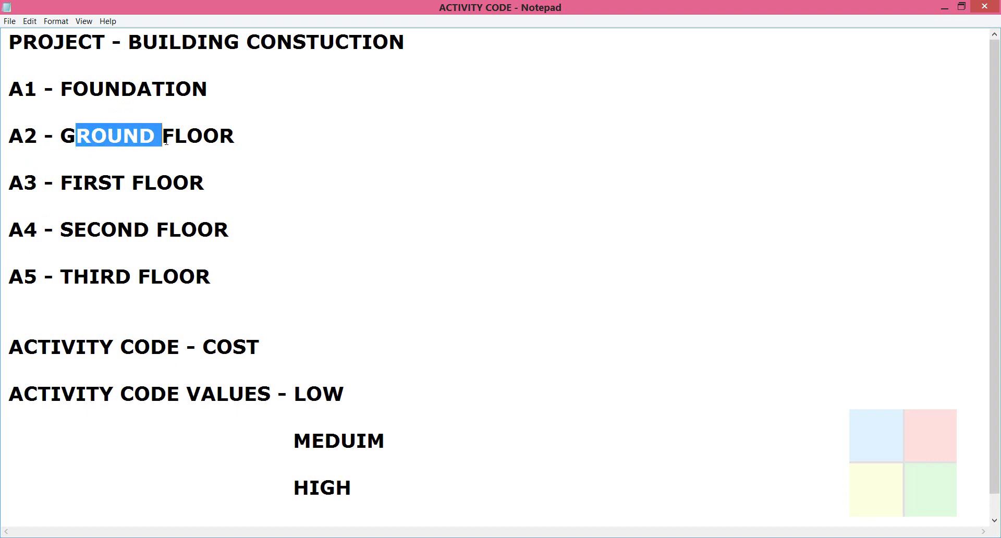
left_click(112, 189)
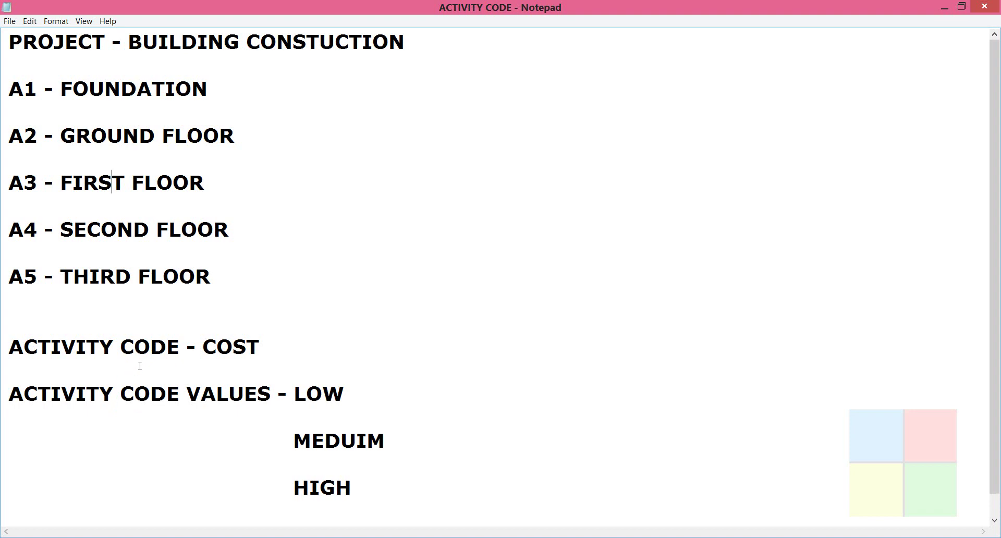
Highlight the COST code name and its values LOW, MEDUIM, HIGH, then minimize Notepad
left_click_drag(203, 347, 260, 346)
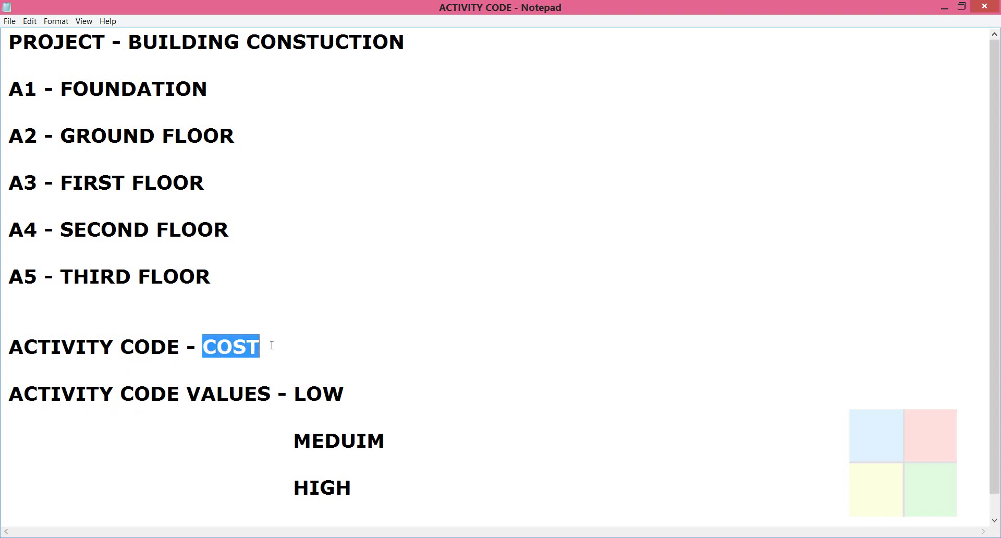
left_click(273, 345)
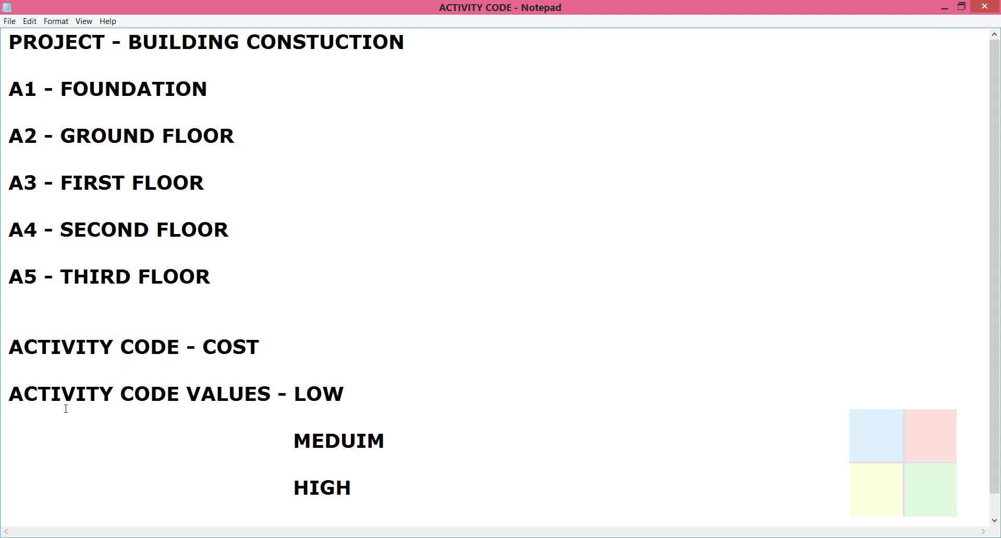
left_click_drag(119, 395, 323, 399)
left_click(289, 413)
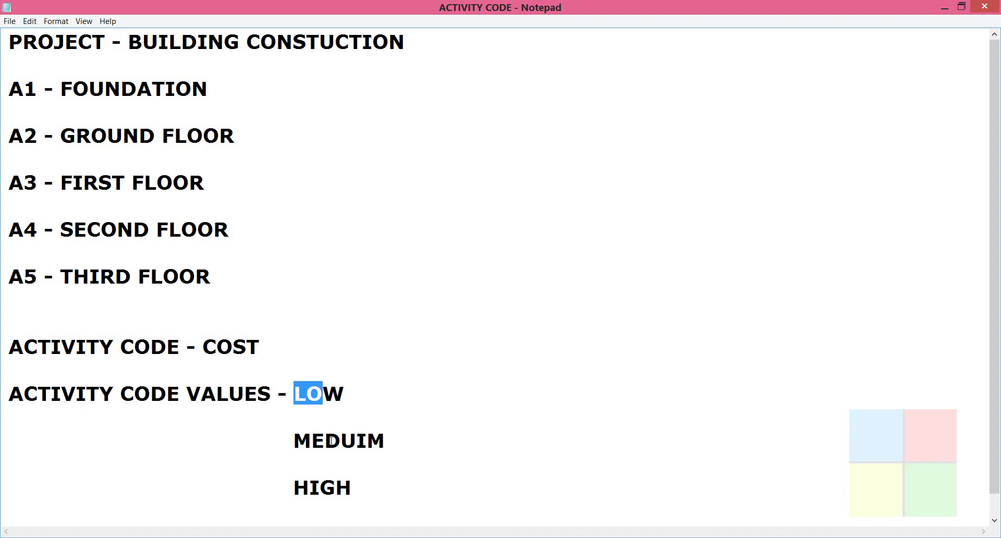
left_click(326, 441)
left_click(319, 488)
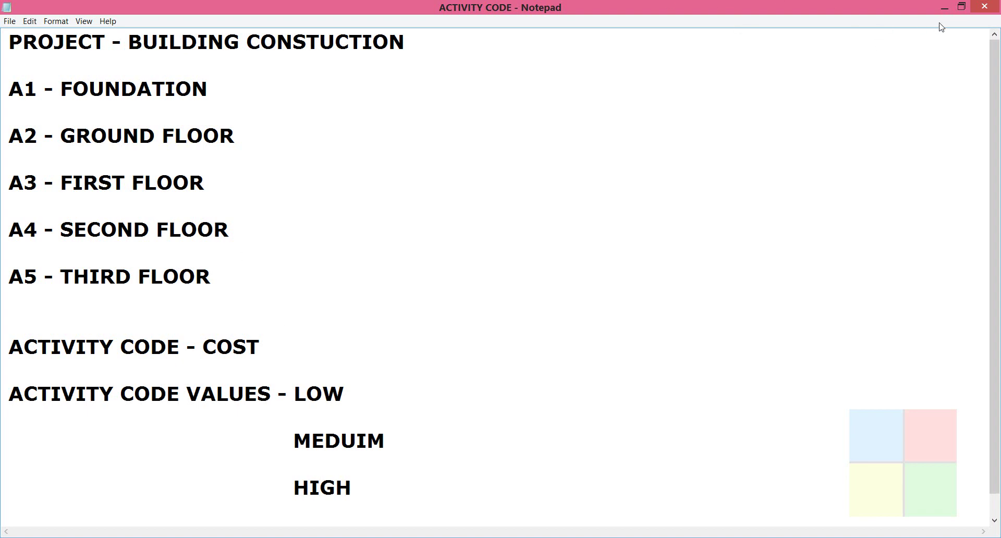
left_click(944, 7)
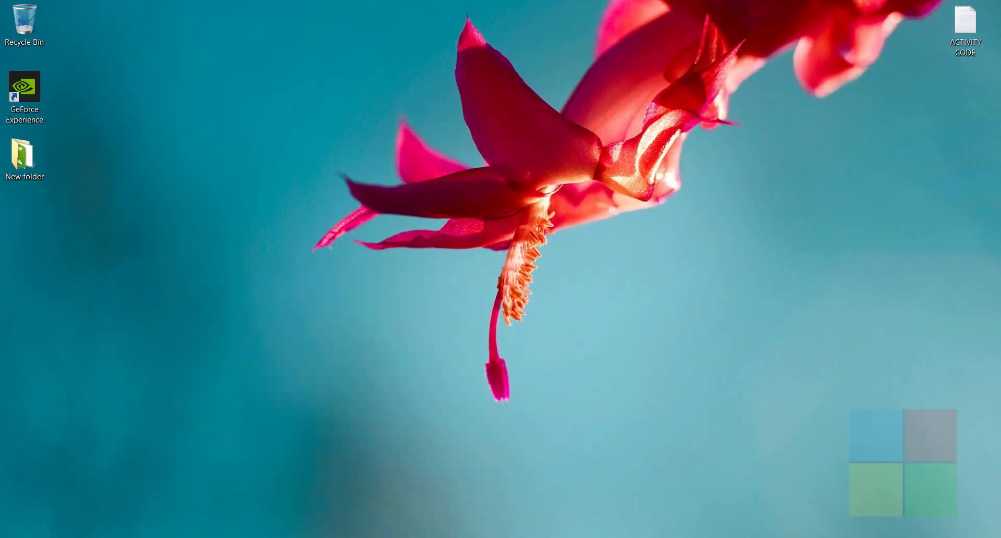
Reopen the Projects list and open project 1234, BUILDING CONSTRUCTION, showing activities A1000–A1040
left_click(312, 526)
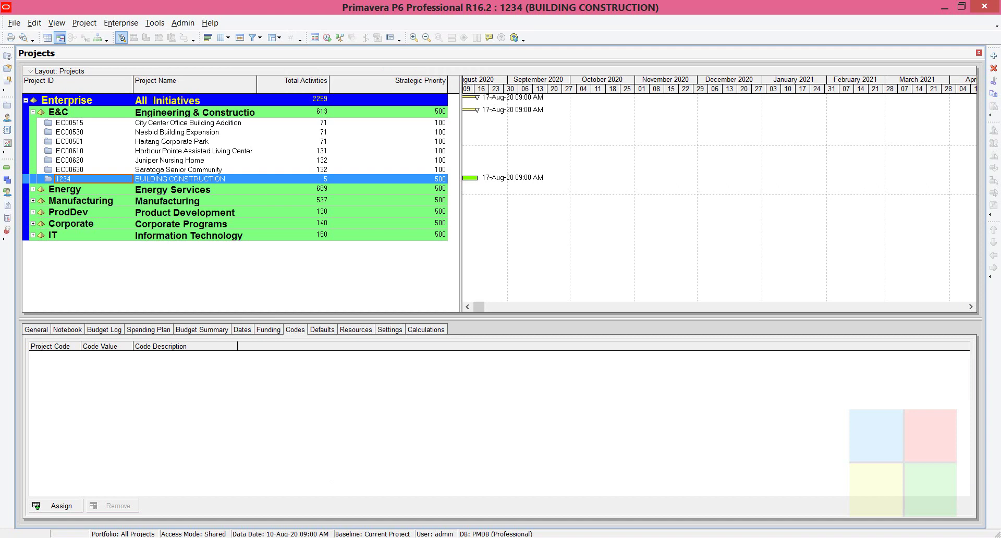
left_click(979, 53)
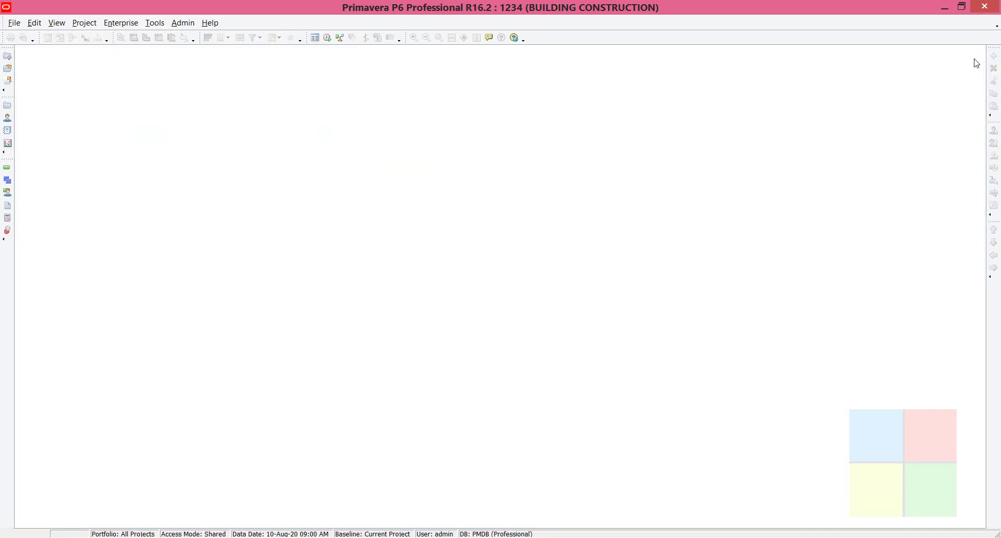
left_click(121, 22)
left_click(134, 41)
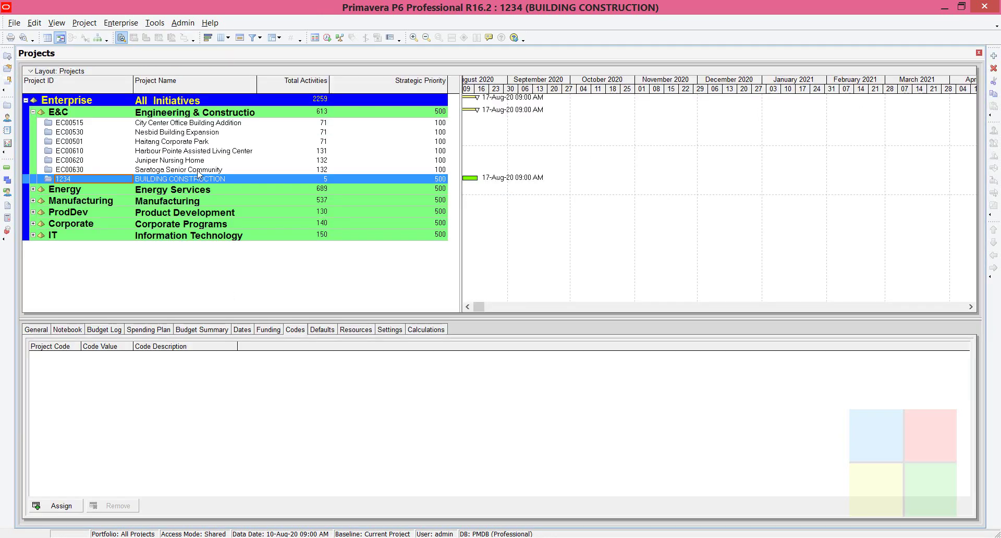
left_click(201, 179)
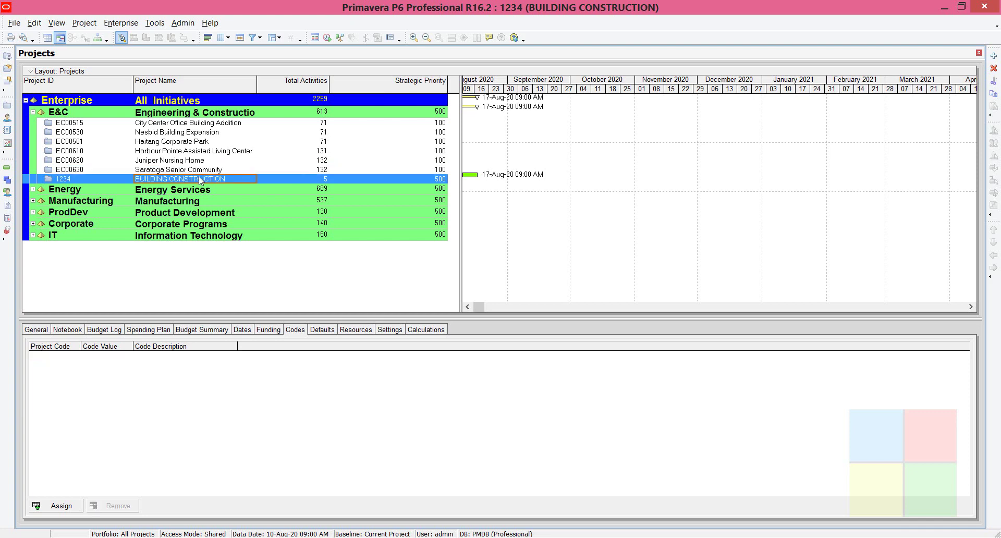
right_click(206, 180)
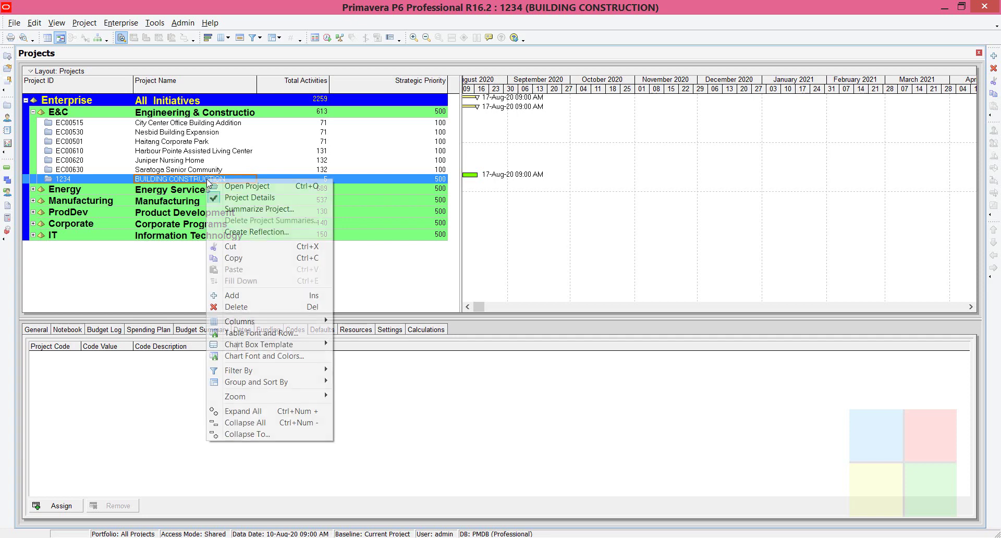
left_click(248, 186)
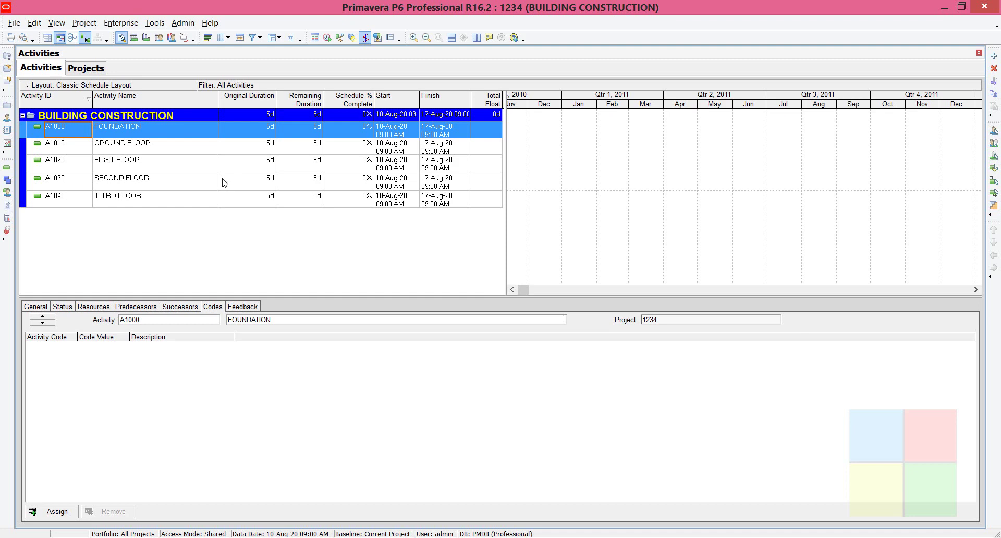
mouse_move(238, 537)
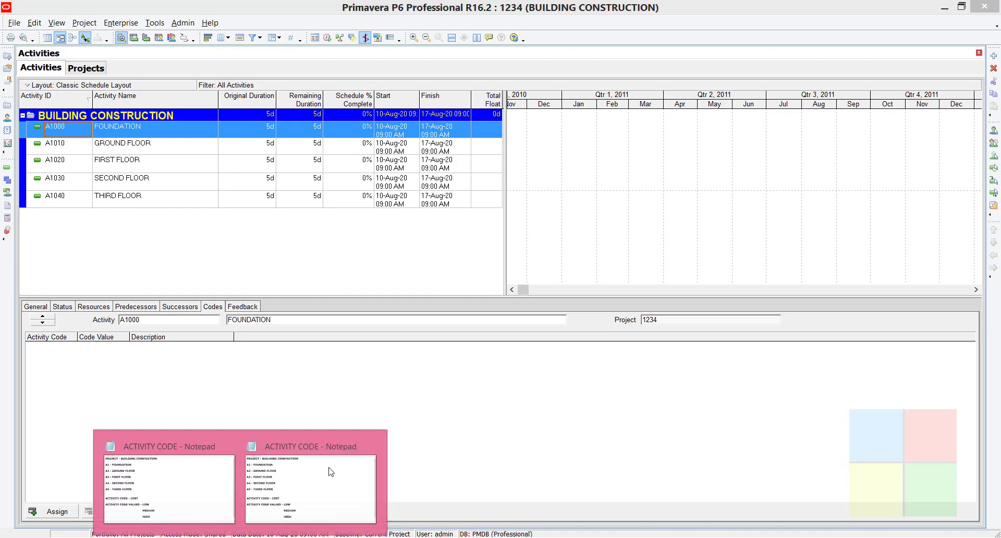
left_click(299, 492)
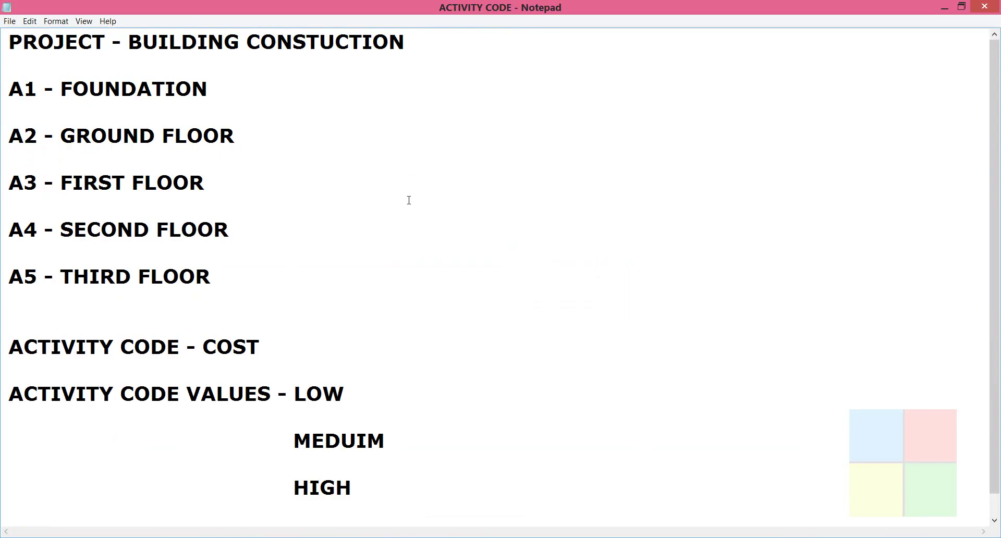
left_click(24, 89)
left_click(945, 8)
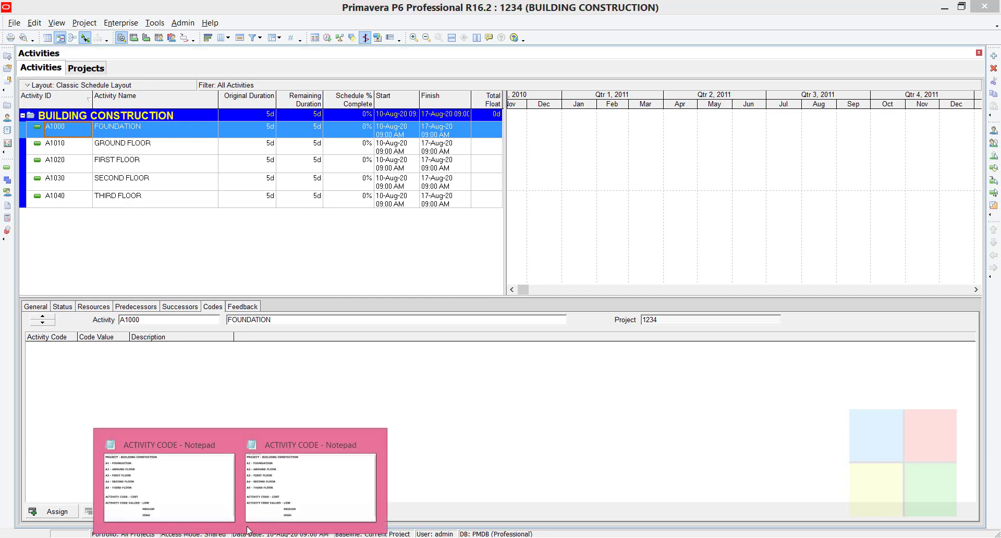
key("alt+Tab")
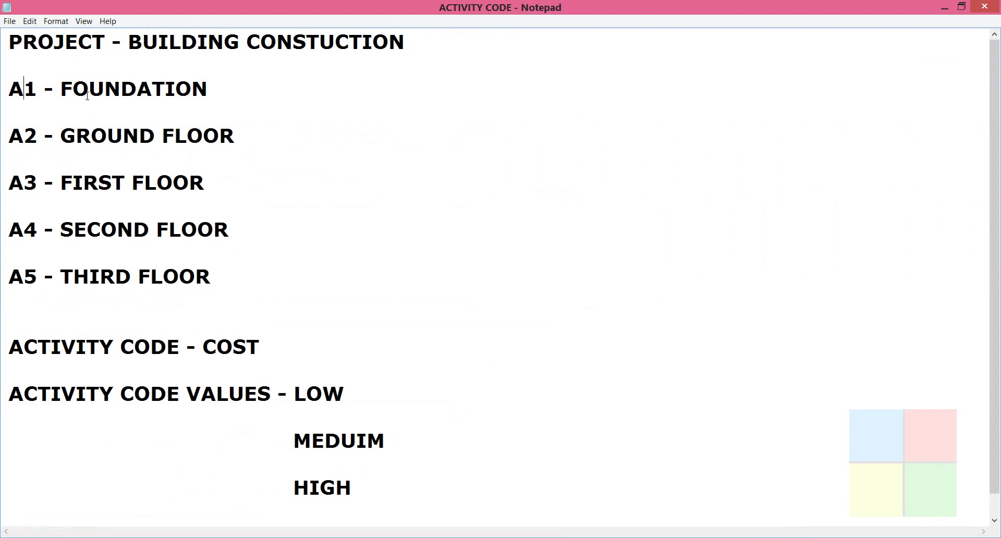
left_click_drag(24, 347, 281, 345)
left_click(161, 374)
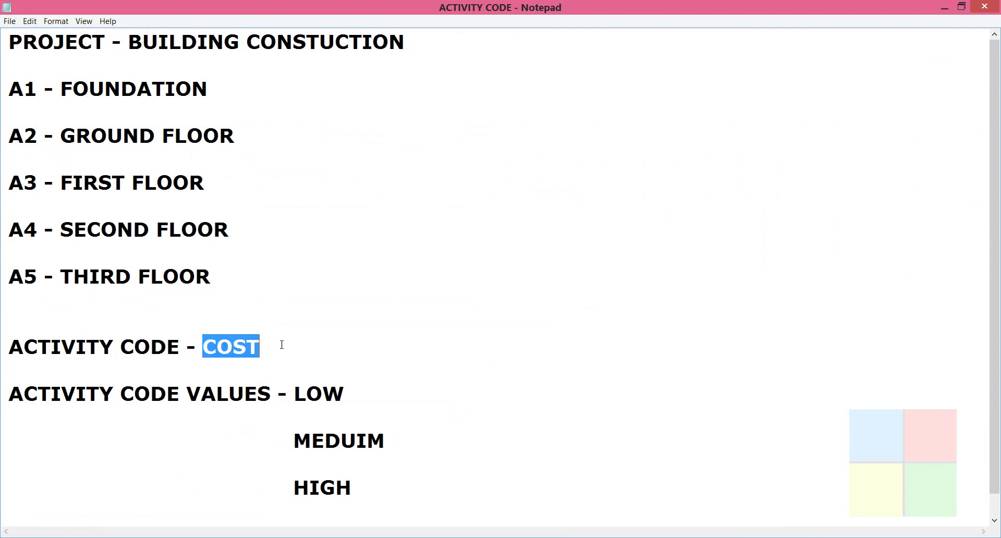
left_click(313, 462)
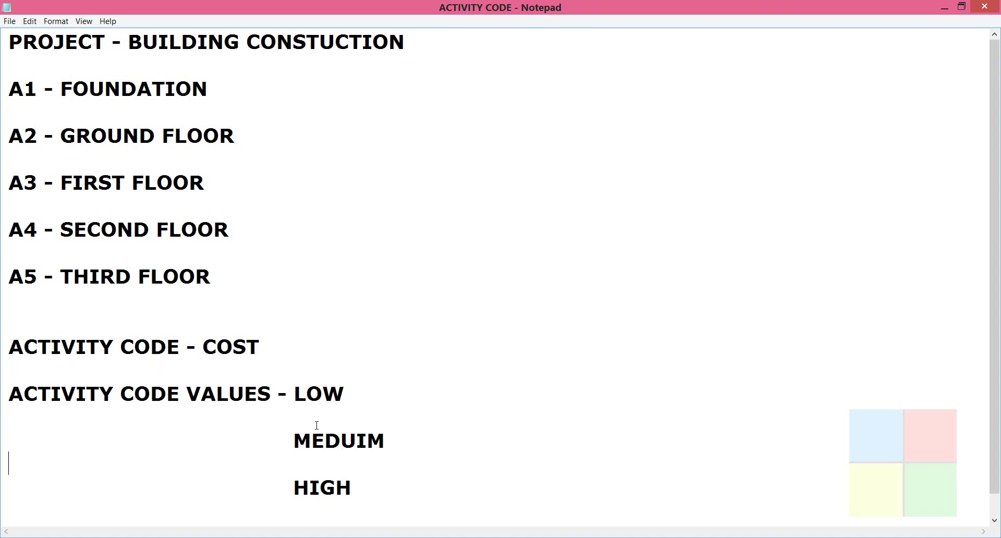
left_click_drag(293, 393, 353, 394)
left_click(356, 440)
left_click(114, 396)
left_click_drag(114, 395, 239, 418)
left_click(214, 369)
left_click_drag(202, 347, 264, 347)
left_click(313, 348)
key("alt+Tab")
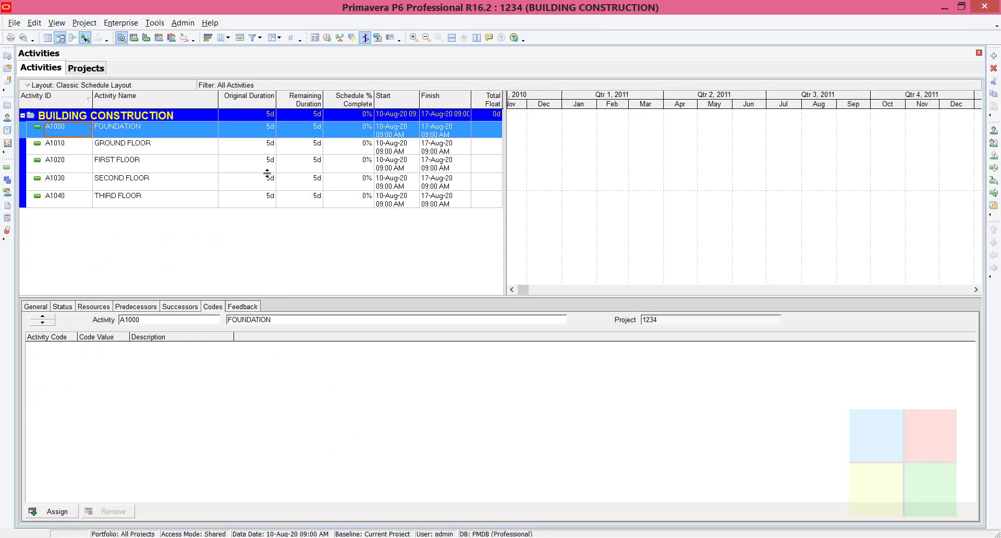
Open the Activity Codes dictionary and its global definitions list showing Phase and Release
left_click(122, 23)
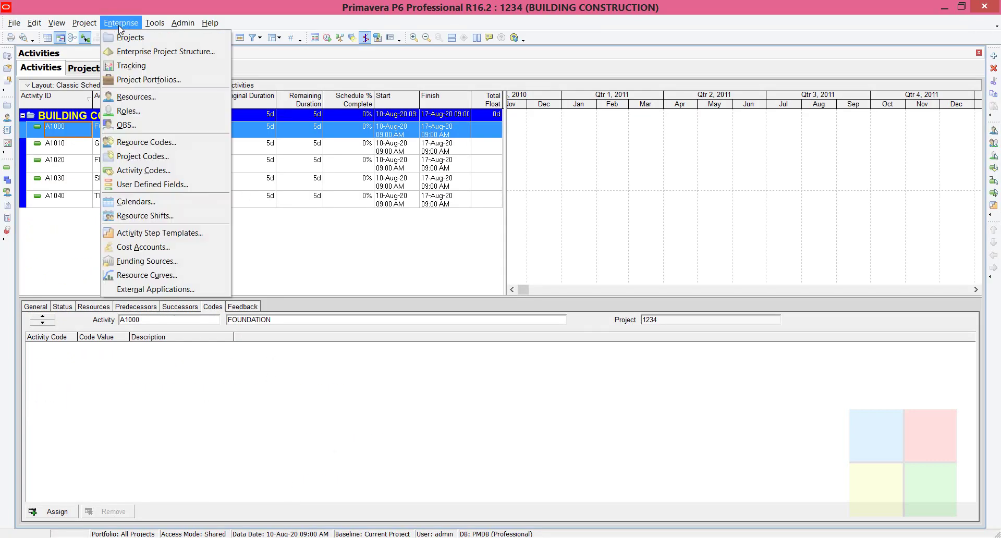
left_click(145, 171)
left_click_drag(395, 89, 343, 90)
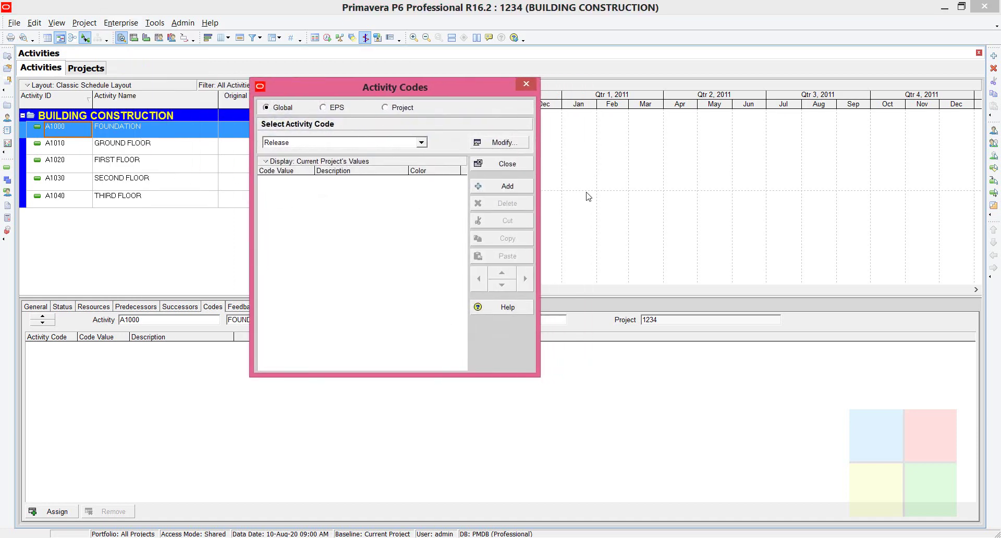
left_click_drag(441, 89, 460, 90)
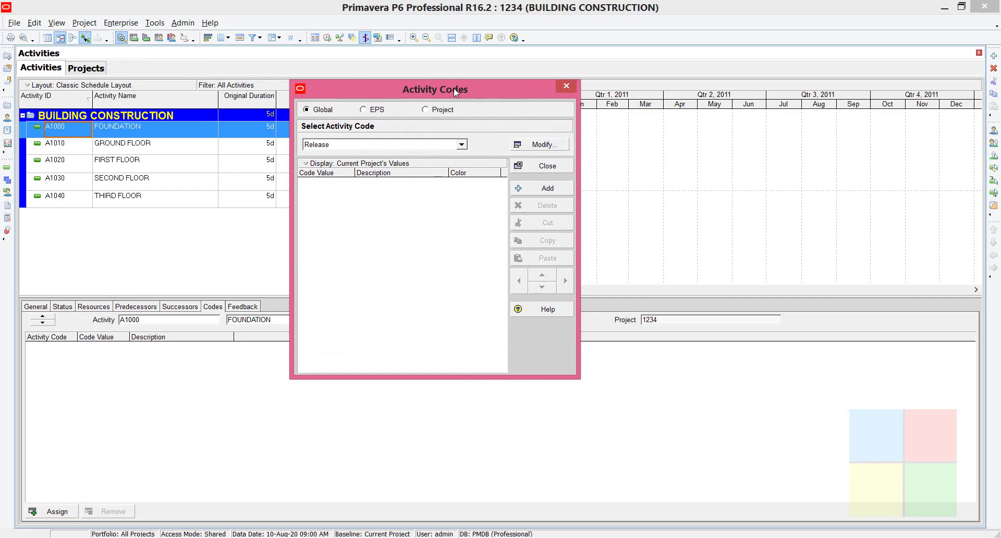
left_click(543, 146)
left_click_drag(521, 194, 494, 160)
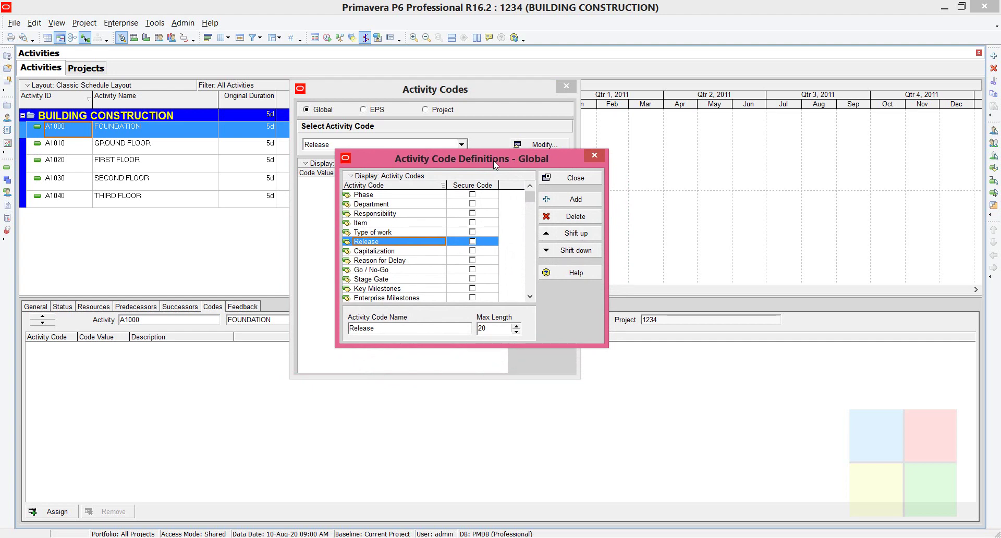
Add a new global activity code named COST and close the definitions dialog
left_click(574, 200)
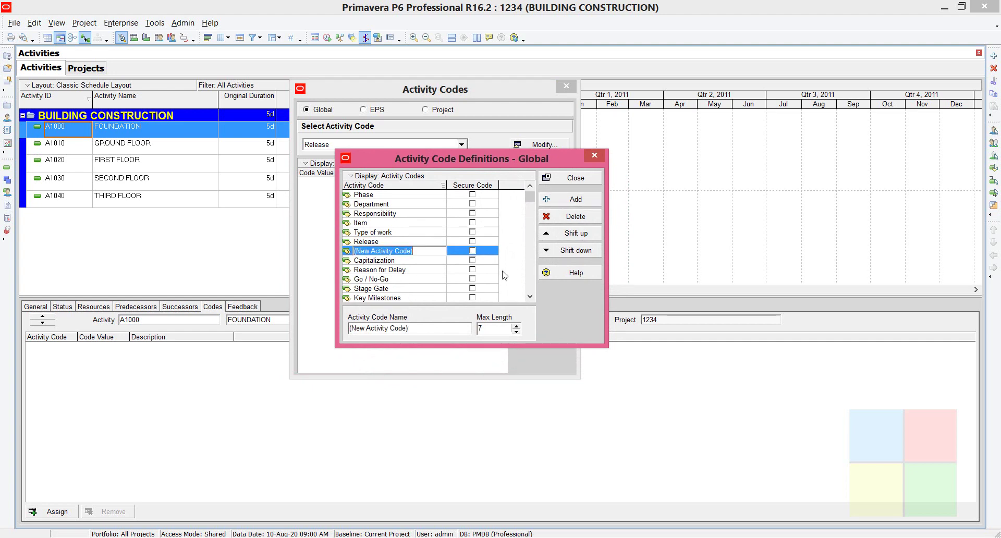
left_click(400, 260)
left_click(404, 253)
type("cos")
key("BackSpace")
key("BackSpace")
key("BackSpace")
type("COST")
left_click(437, 280)
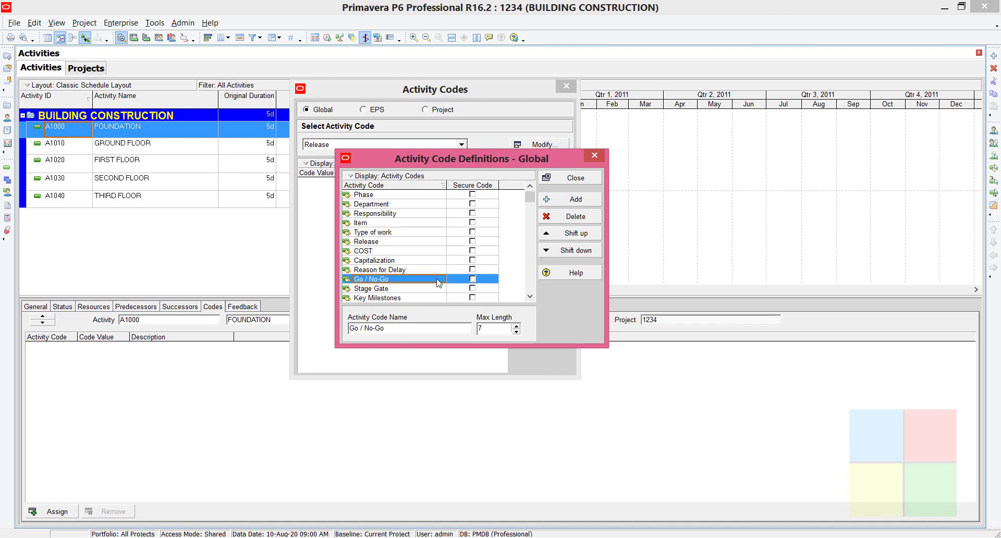
left_click(567, 180)
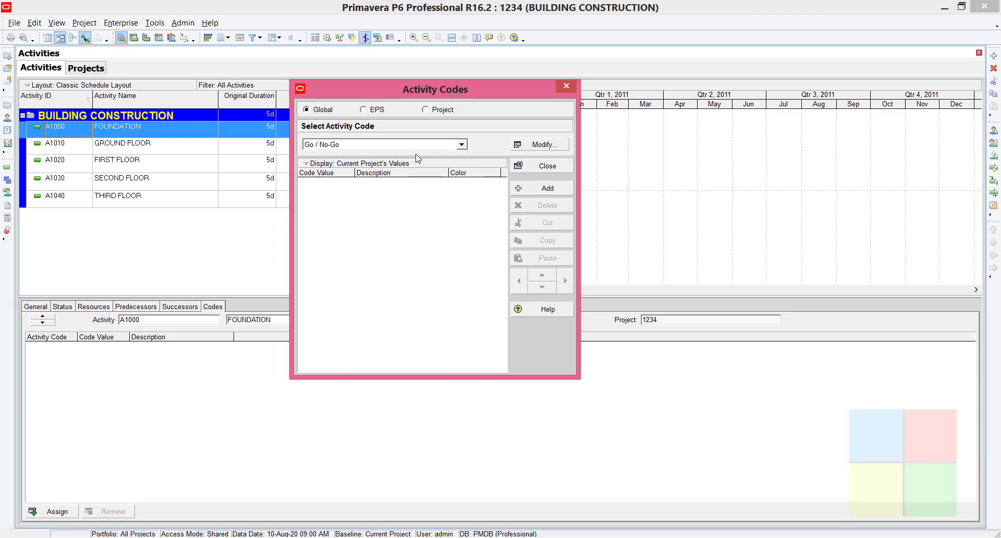
left_click(461, 145)
scroll(407, 183, "up", 1)
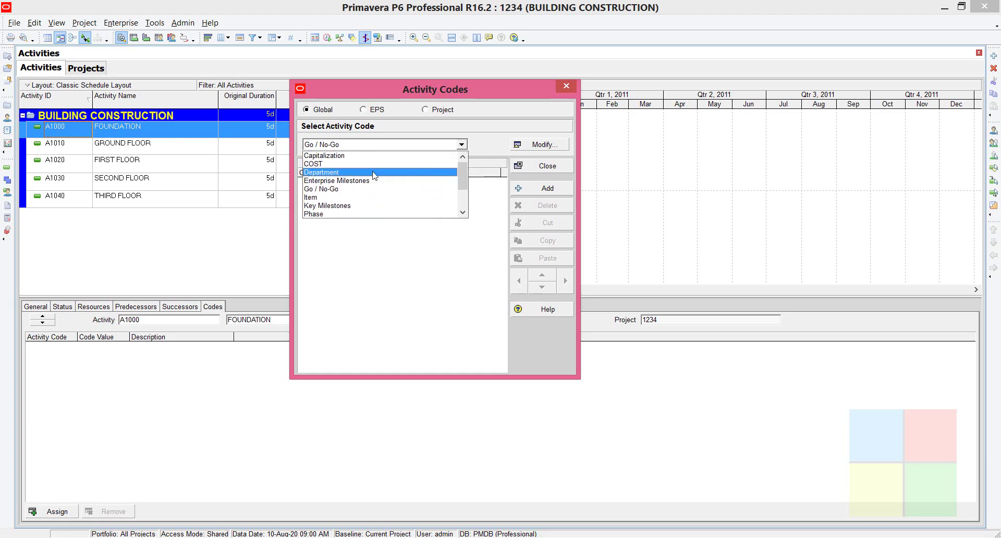
left_click(332, 165)
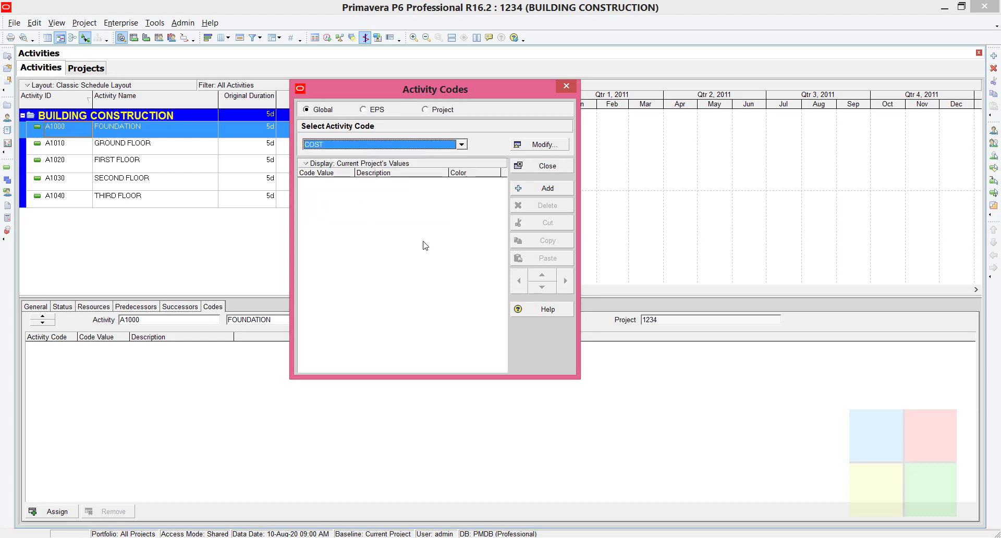
left_click(281, 516)
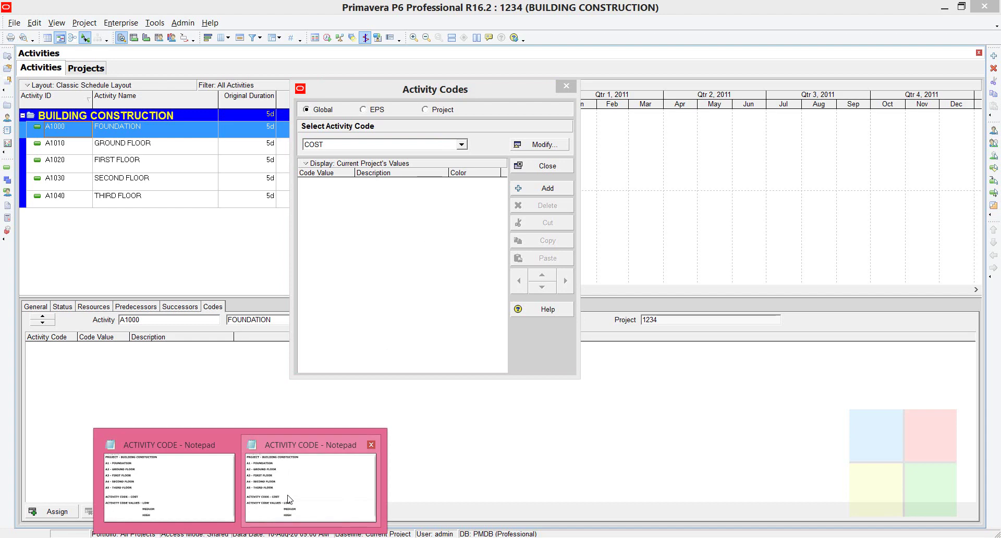
left_click(165, 472)
left_click_drag(38, 347, 307, 351)
left_click(307, 351)
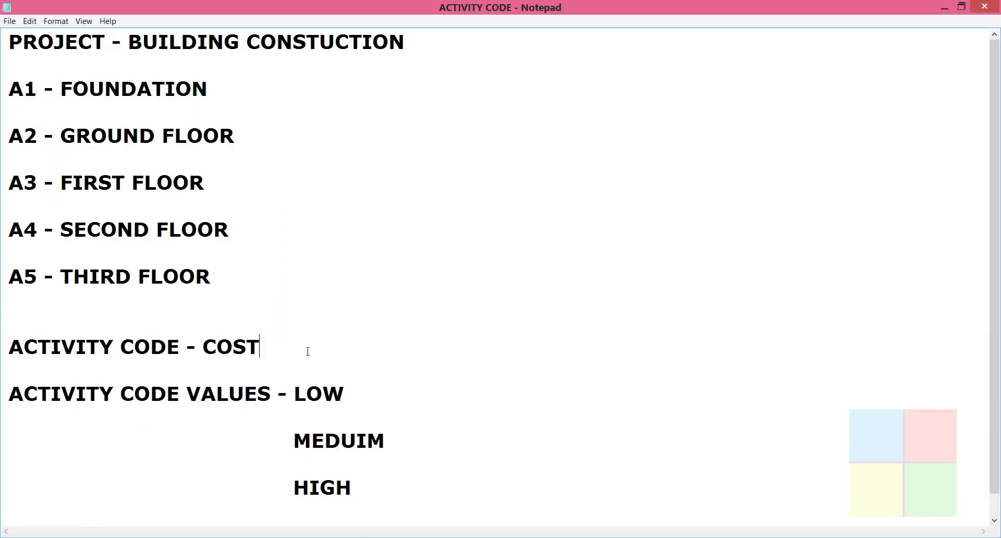
left_click_drag(50, 395, 271, 396)
left_click(318, 409)
left_click(306, 395)
left_click(312, 439)
left_click(311, 486)
left_click(316, 440)
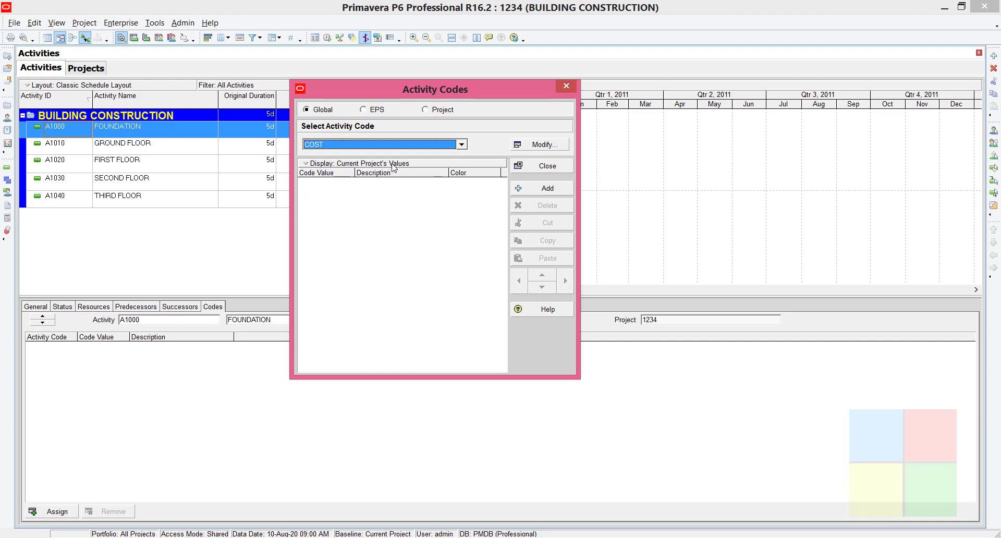
Set the COST value list to show all values and accept the filter notice
left_click(336, 165)
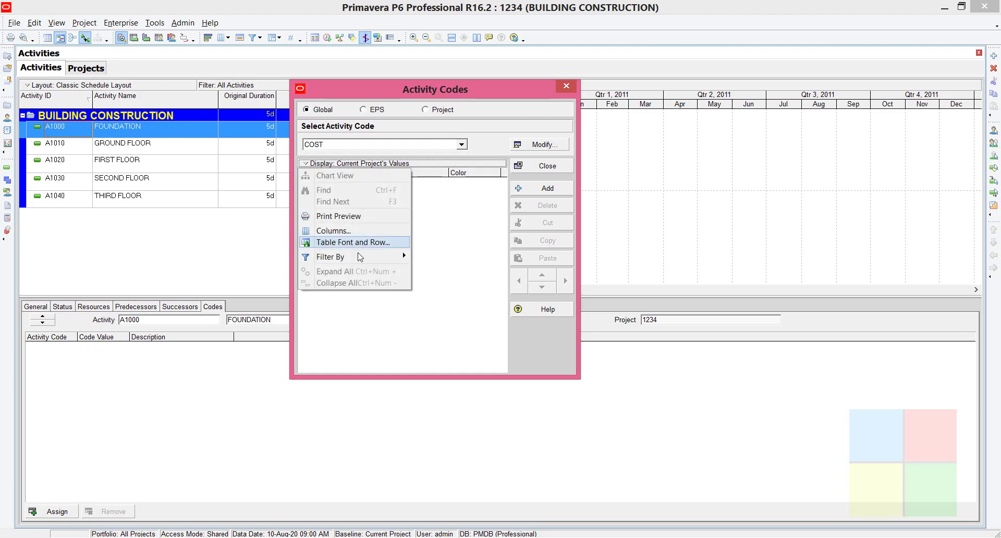
mouse_move(362, 261)
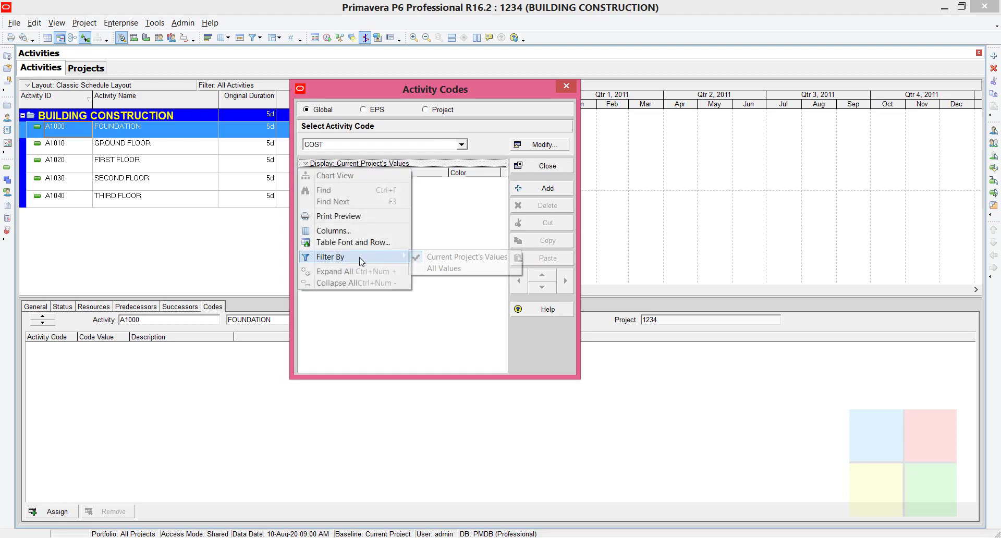
left_click(438, 269)
left_click(537, 188)
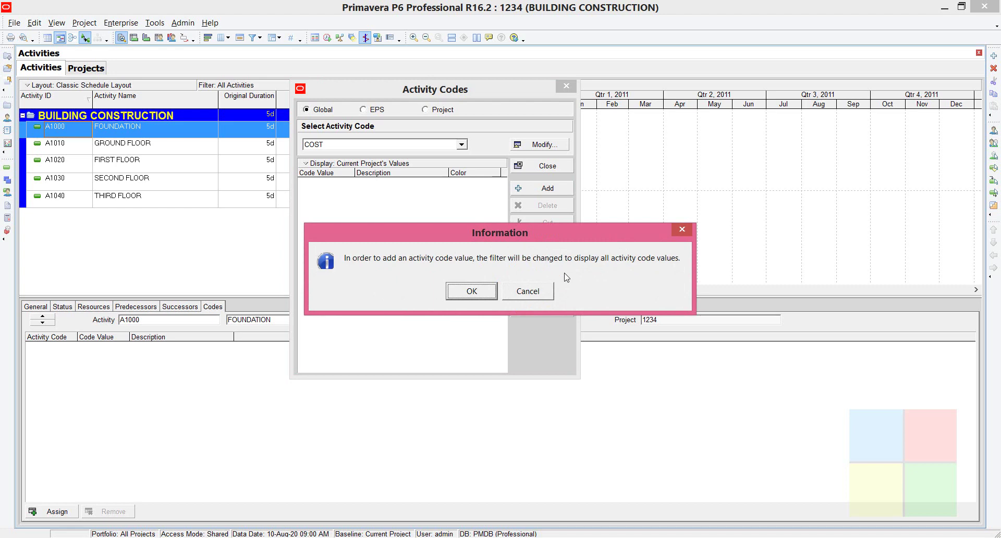
left_click(472, 291)
Show all COST values and add three placeholder values: (New), (New)-1, (New)-2
right_click(321, 174)
mouse_move(345, 256)
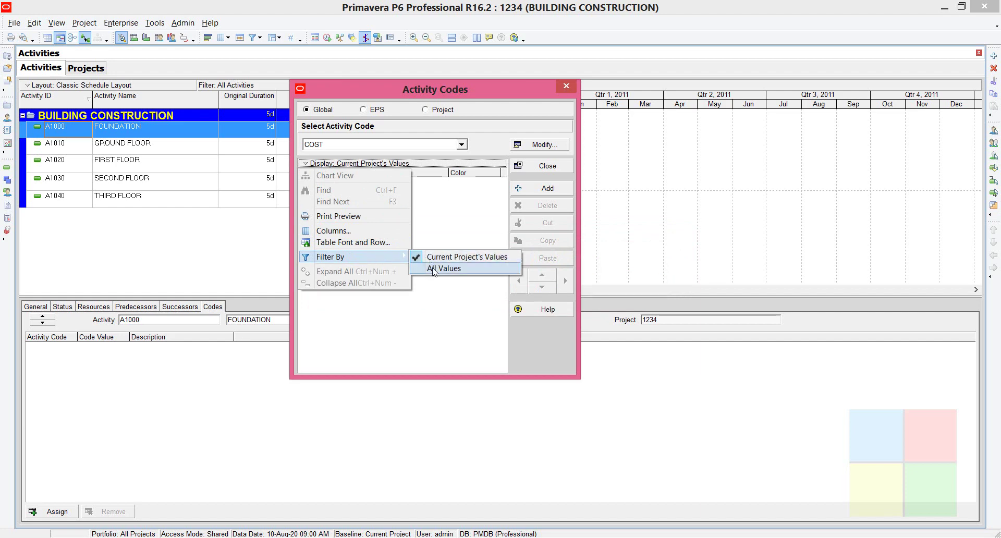
left_click(436, 271)
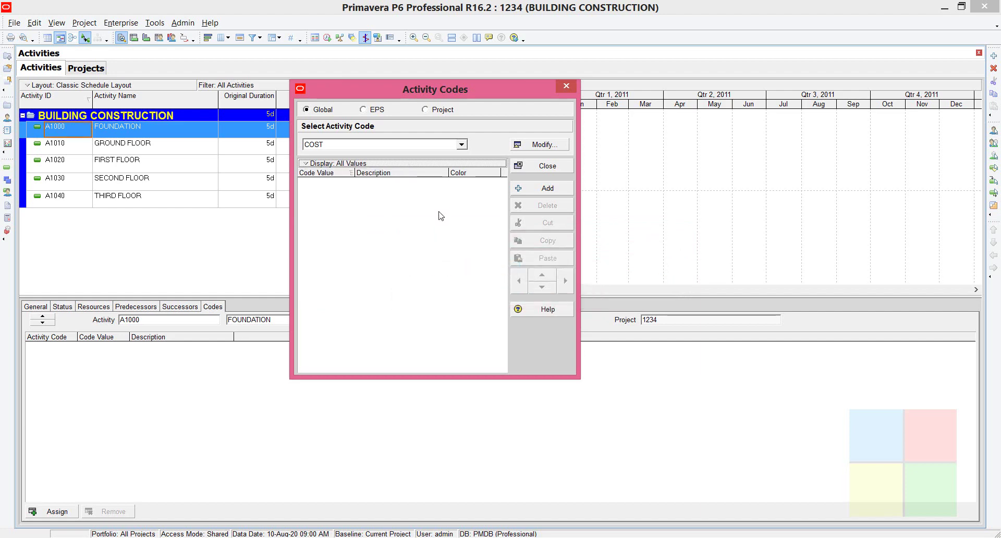
left_click(531, 191)
left_click(532, 192)
left_click(531, 192)
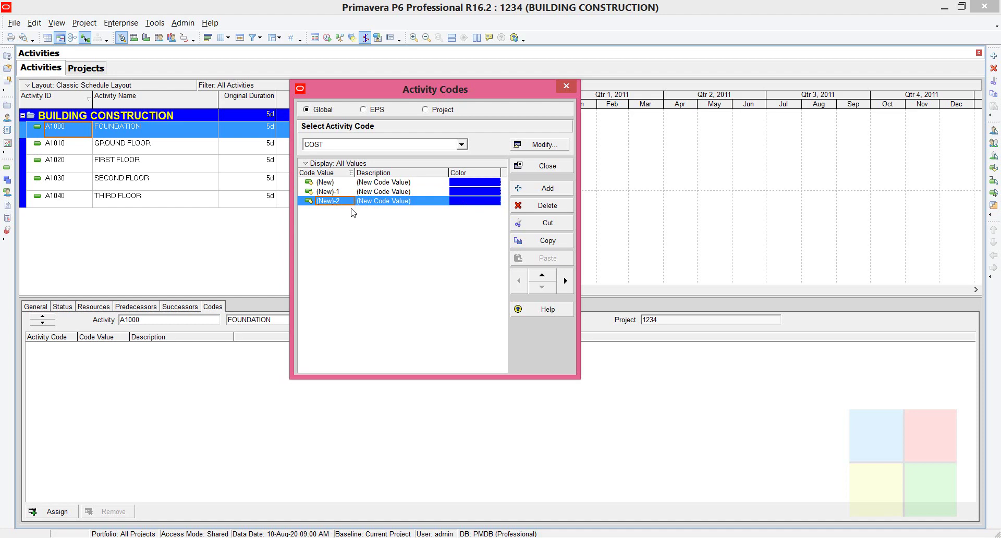
Rename the three new COST code values to L, M and H
key("alt+Tab")
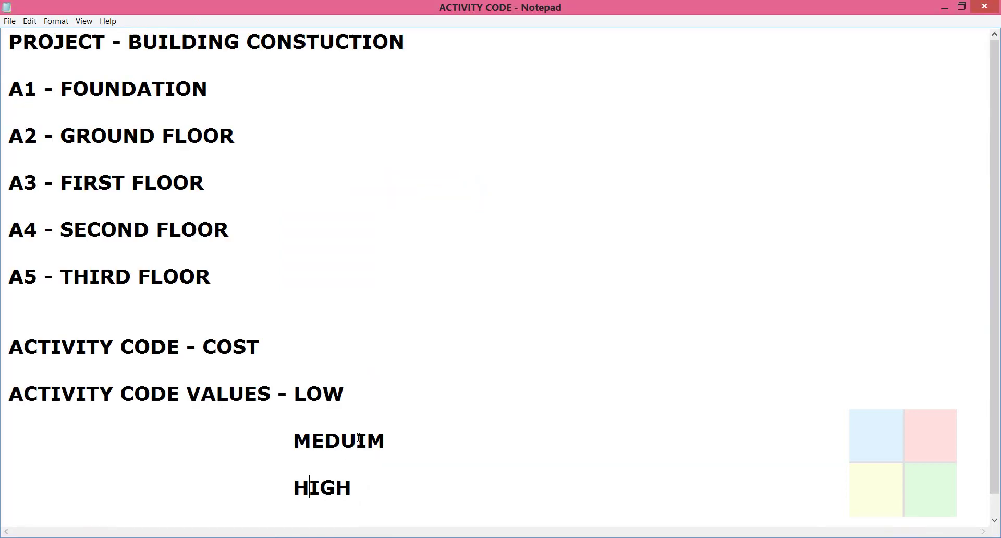
key("alt+Tab")
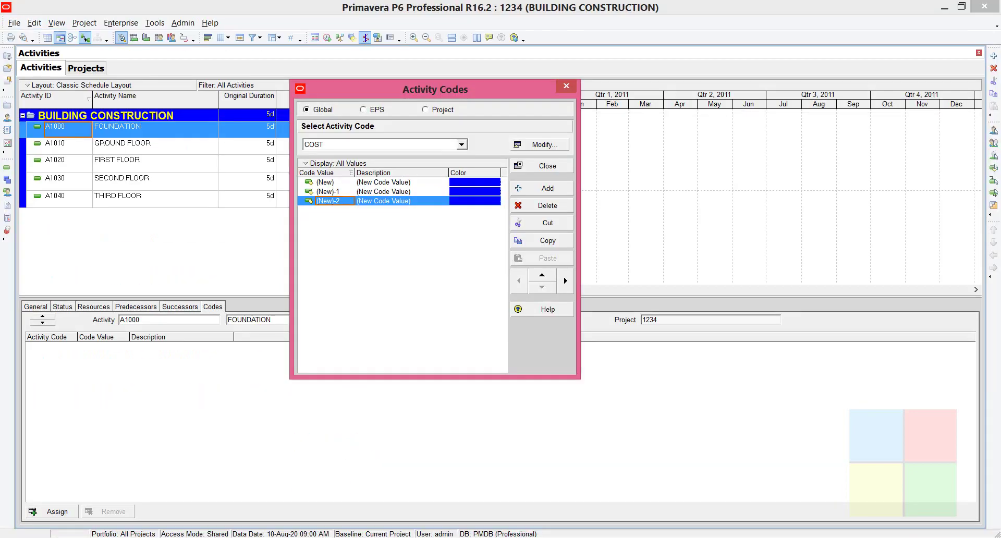
left_click(364, 182)
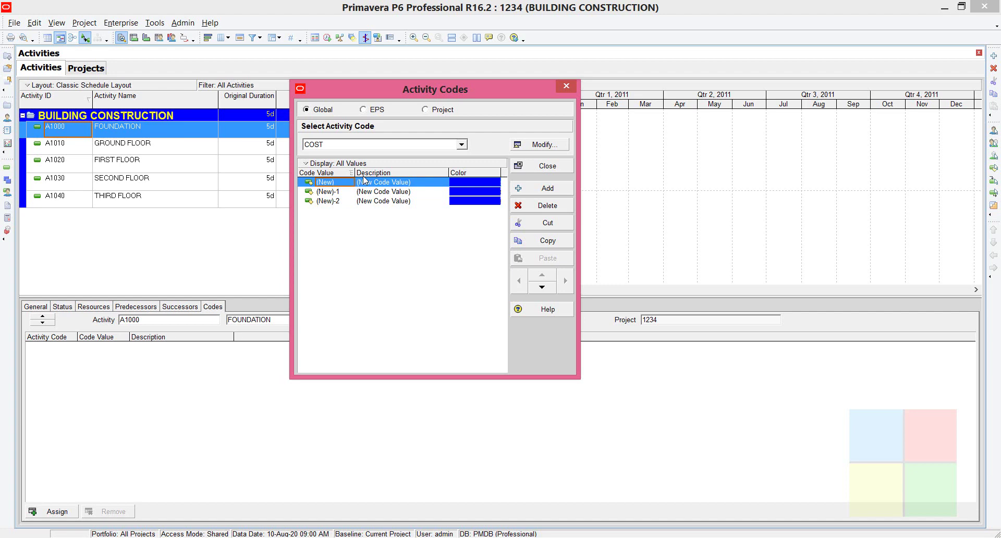
type("L")
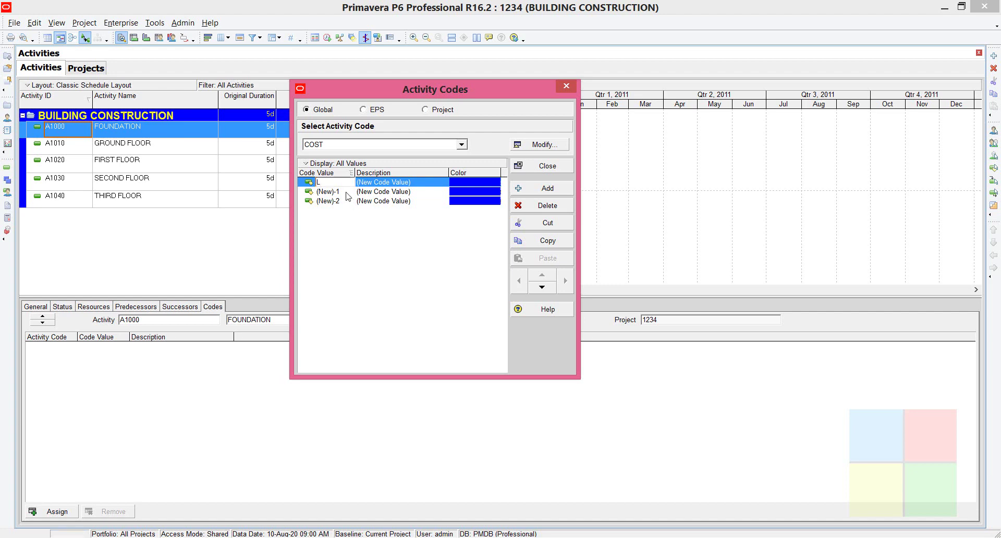
left_click(346, 193)
type("M")
left_click(352, 202)
type("H")
Give L, M and H the descriptions LOW, MEDIUM and HIGH, then close the editor
left_click(385, 183)
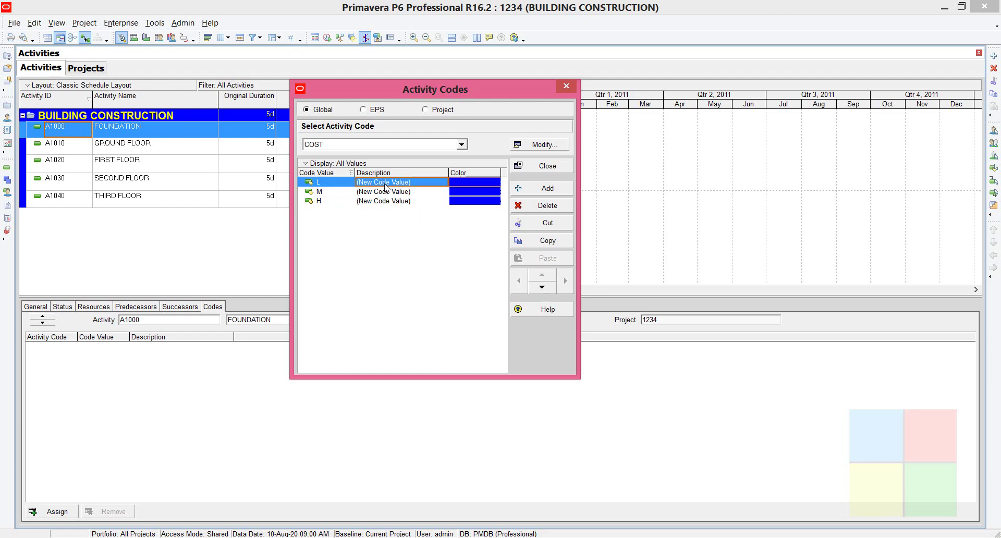
type("LOW COST")
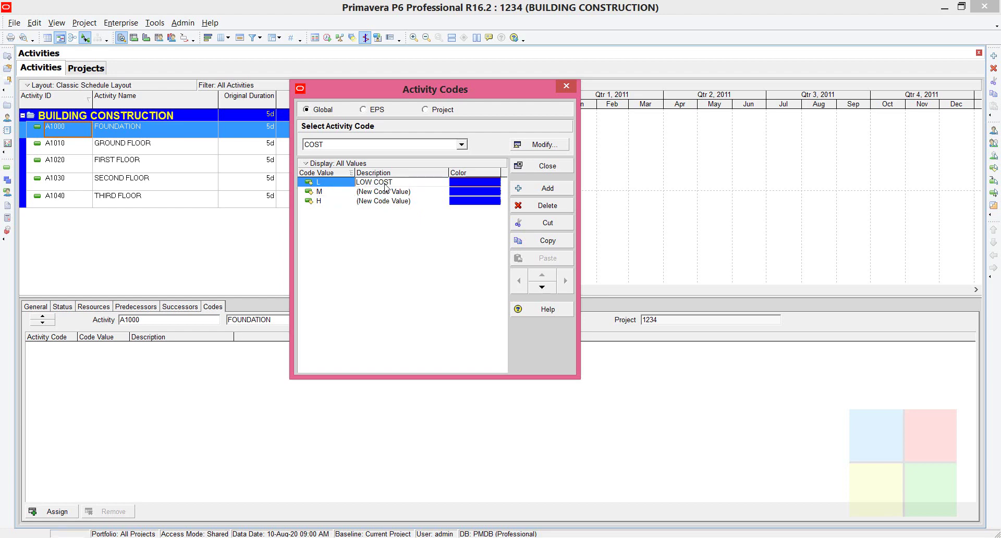
key("BackSpace")
left_click(373, 195)
type("MEDIUM")
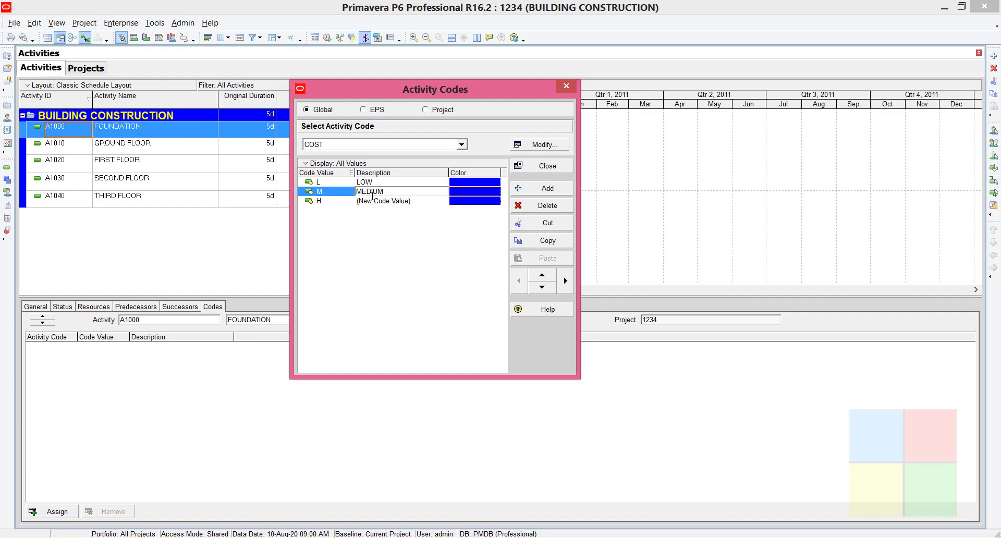
left_click(372, 203)
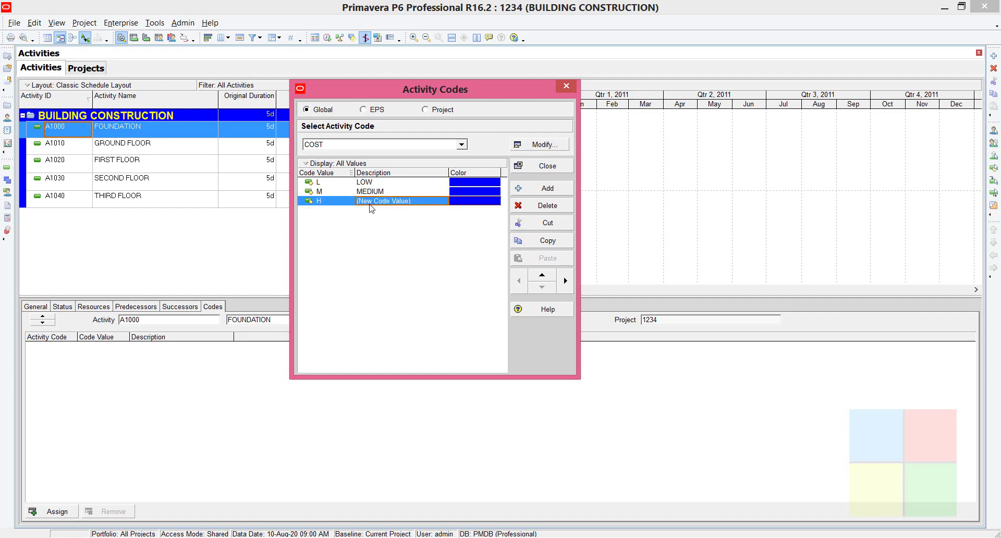
type("HIGH")
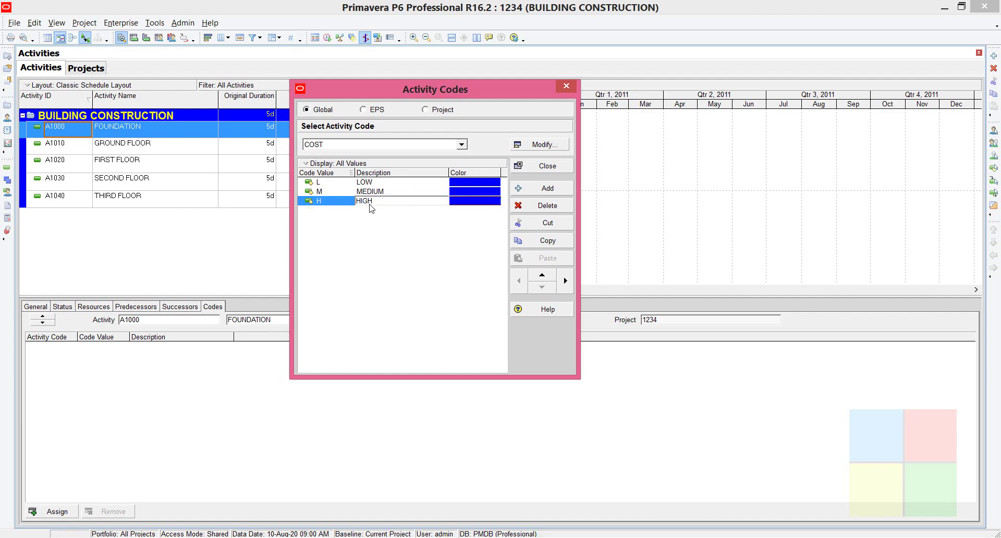
left_click(377, 277)
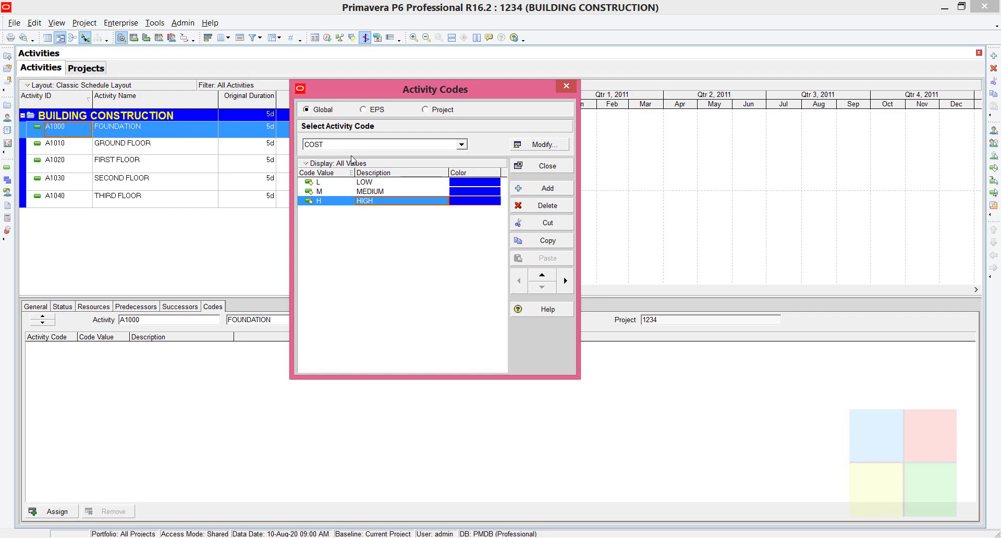
left_click(366, 191)
left_click(369, 203)
left_click(545, 167)
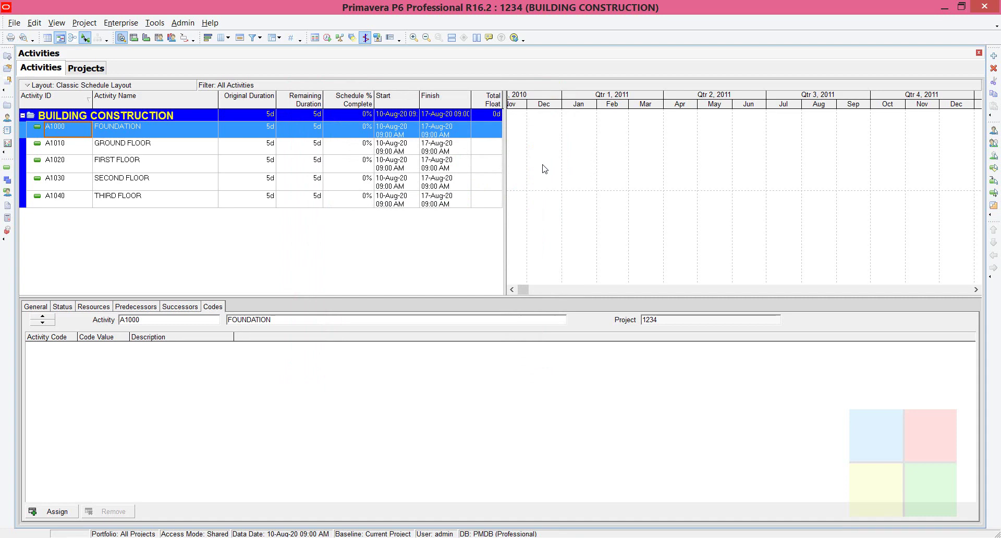
left_click(127, 147)
left_click(119, 137)
right_click(205, 309)
right_click(154, 311)
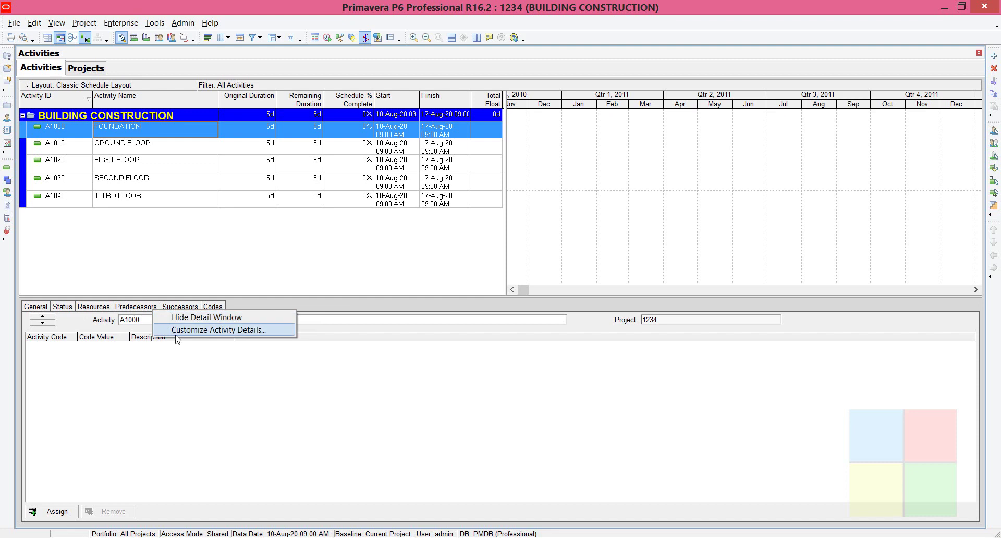
left_click(178, 331)
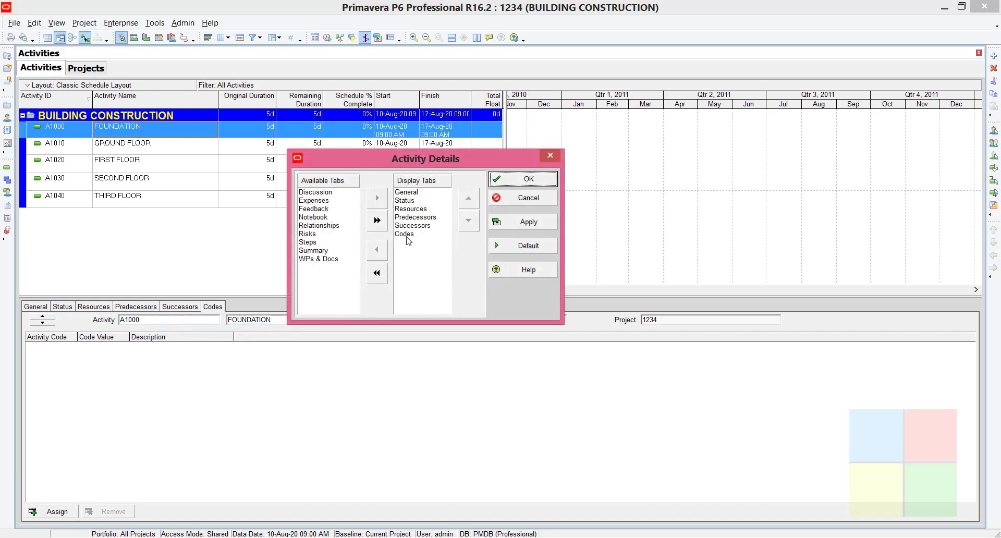
left_click(412, 235)
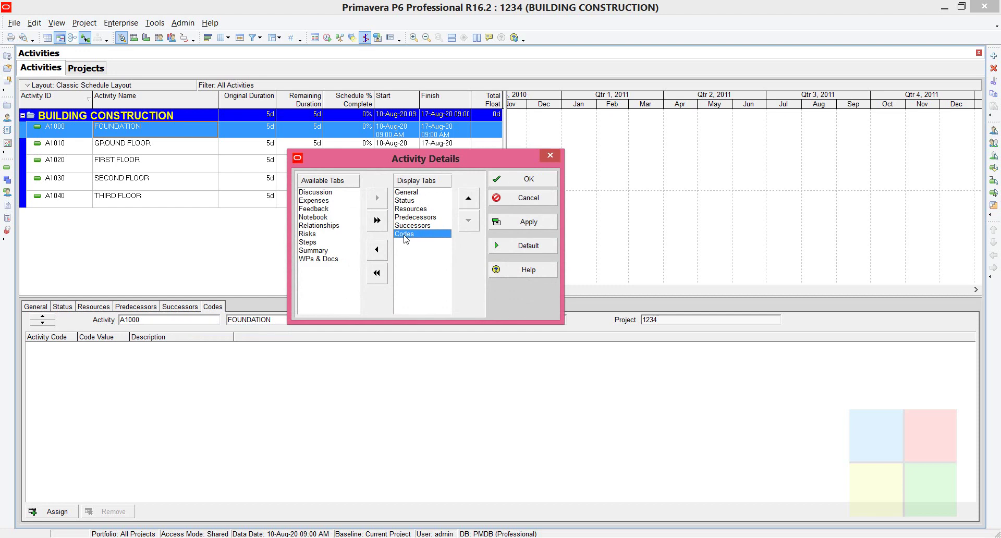
left_click(332, 217)
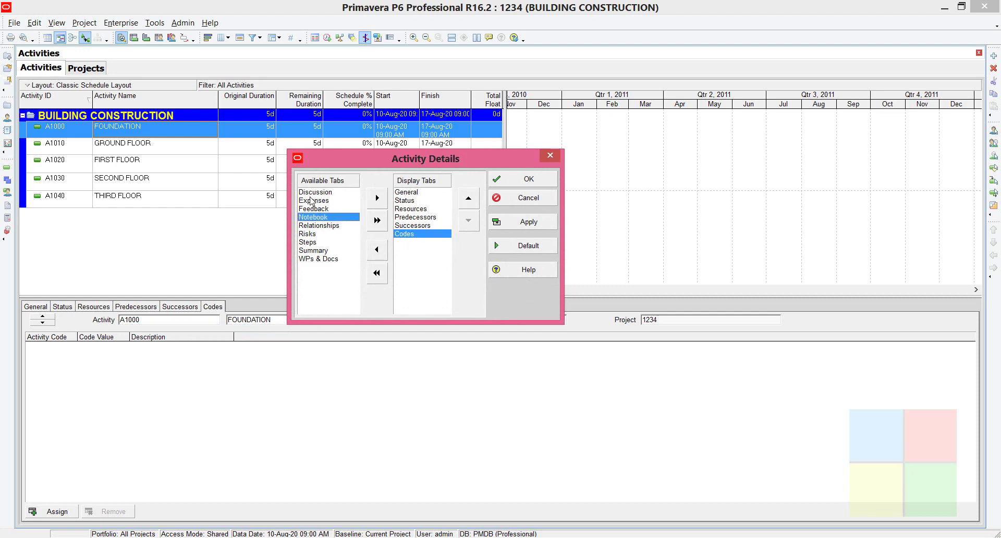
left_click(320, 242)
left_click(324, 227)
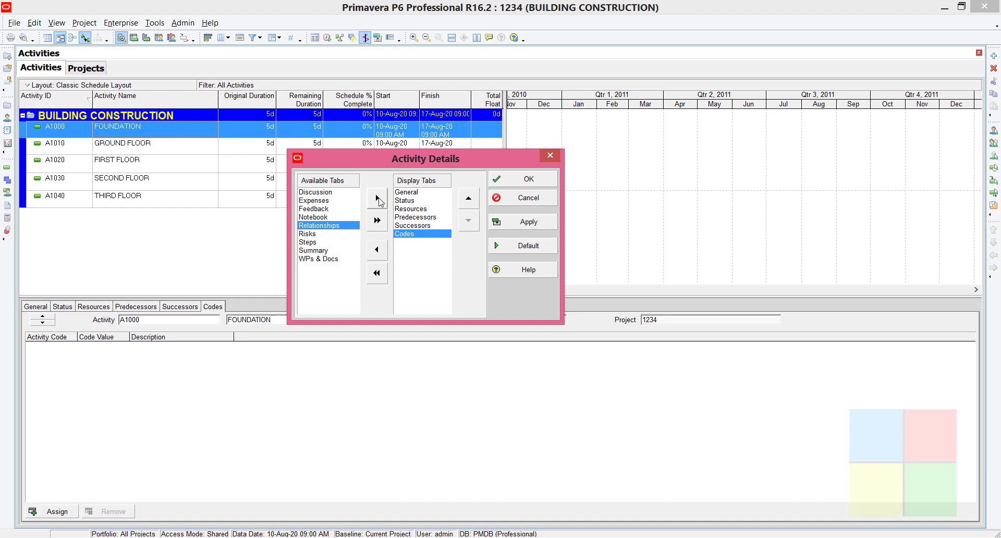
left_click(550, 155)
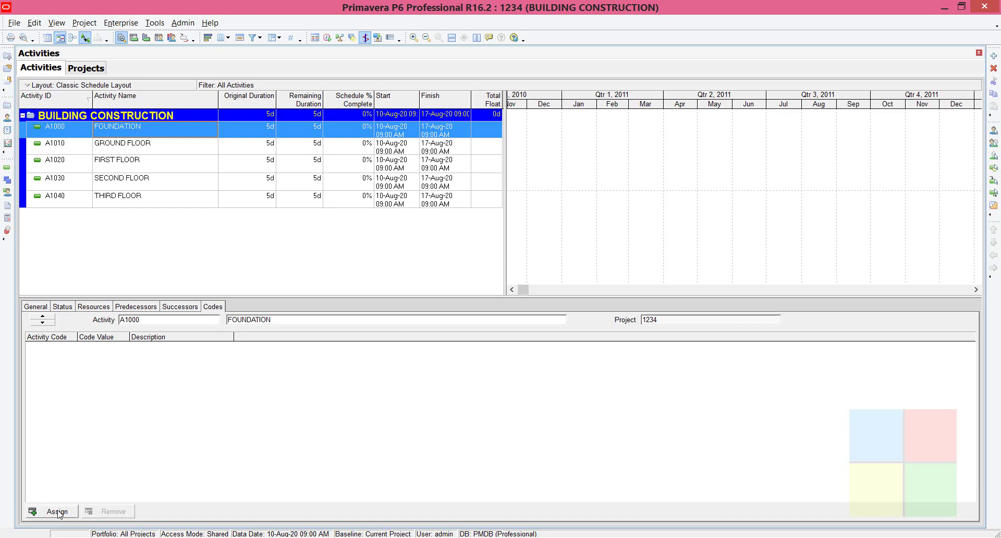
Select A1000 FOUNDATION and open the Assign Activity Codes window, enlarged and moved right
left_click(145, 151)
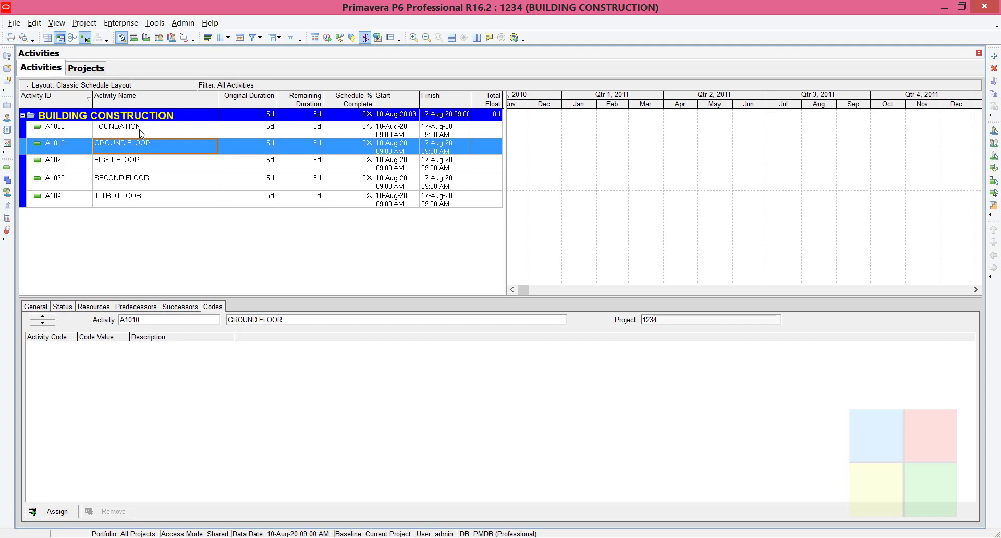
left_click(141, 132)
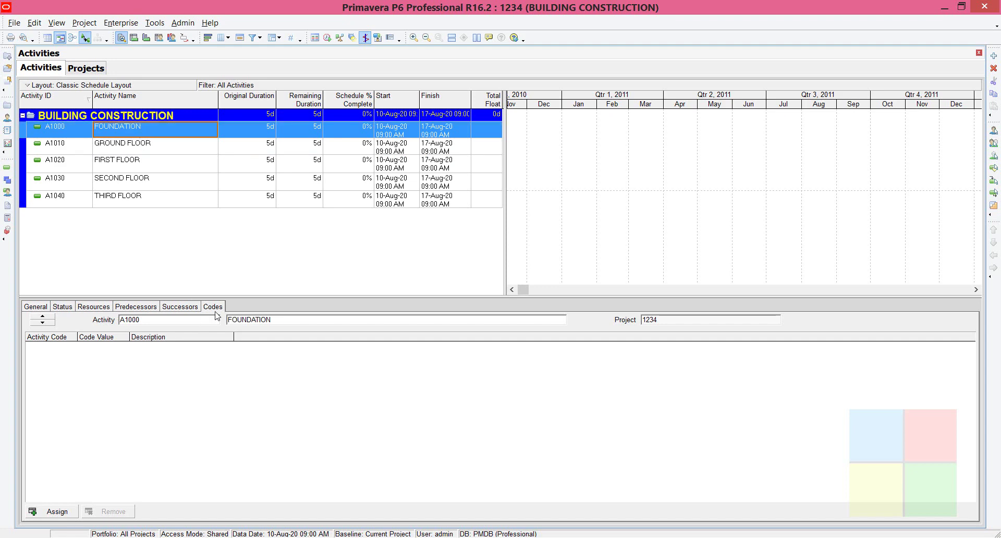
left_click(57, 511)
left_click_drag(526, 170, 499, 146)
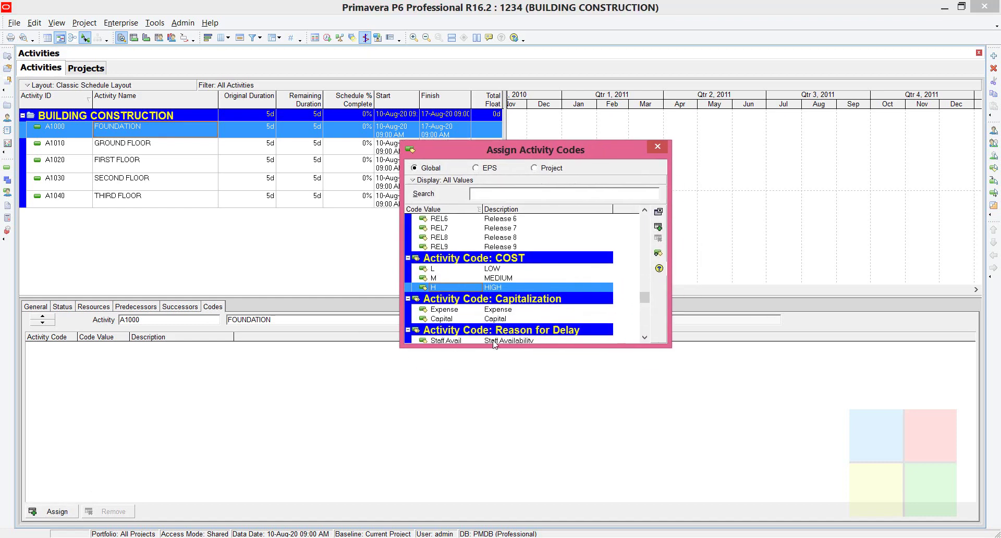
left_click_drag(515, 347, 521, 438)
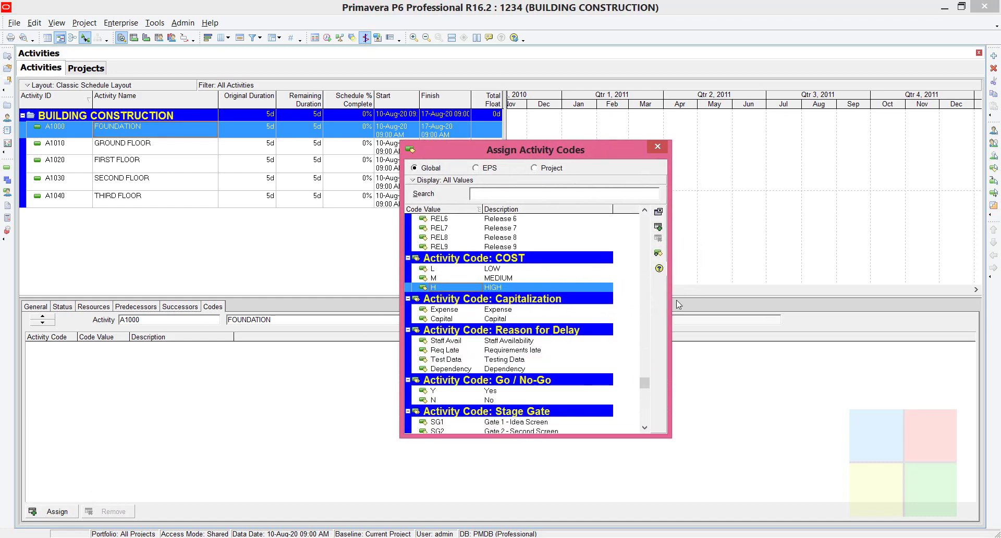
left_click_drag(672, 297, 724, 297)
left_click_drag(614, 150, 675, 58)
Assign COST value H (HIGH) to the FOUNDATION activity
left_click(564, 183)
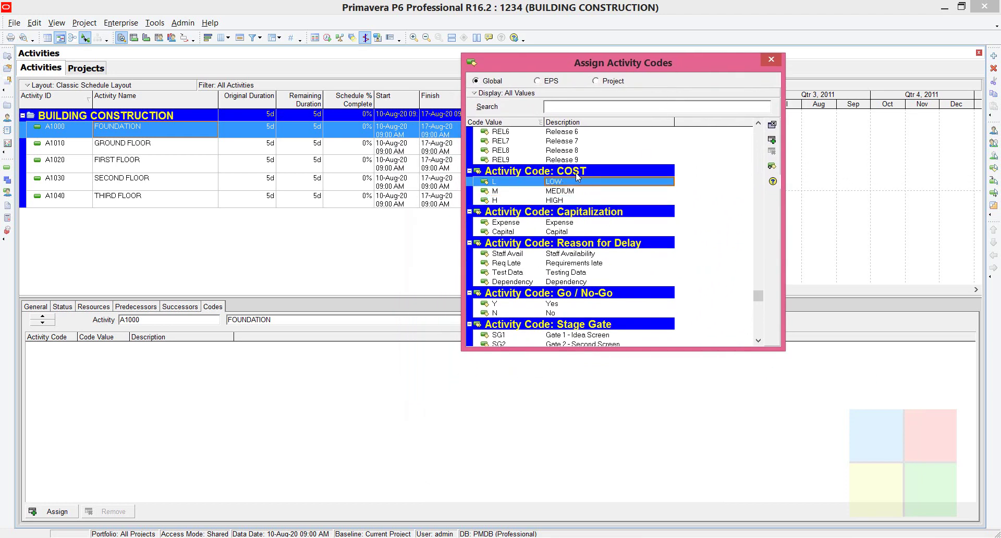
left_click(576, 174)
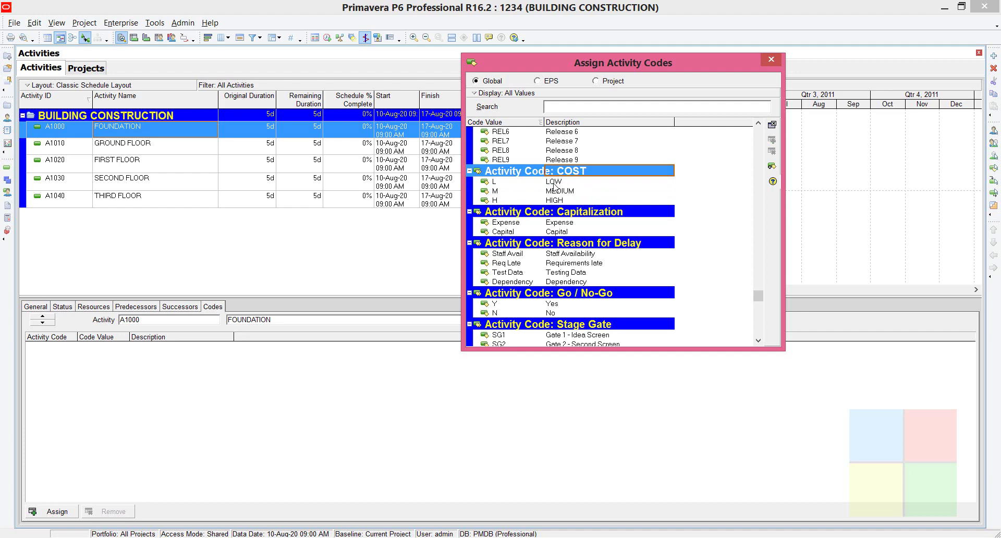
left_click(560, 191)
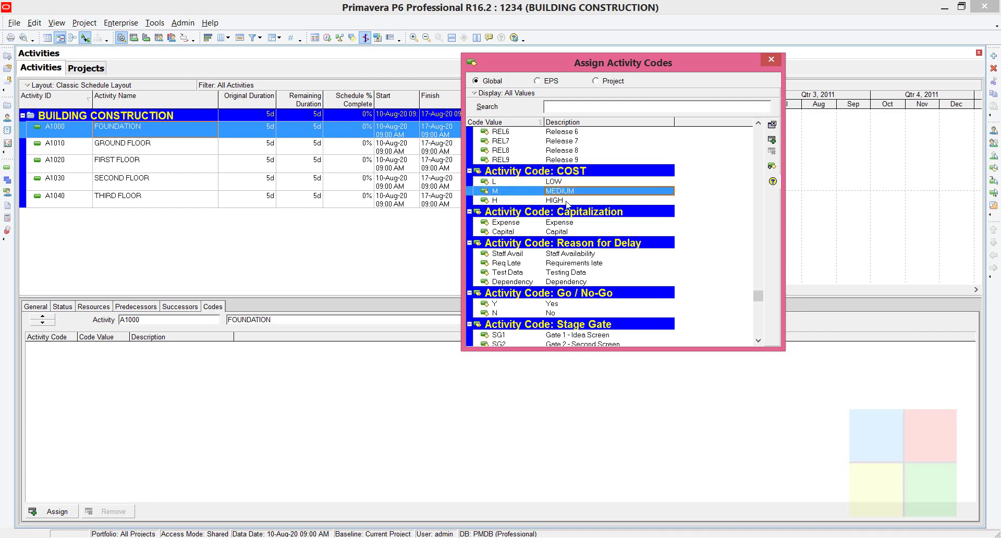
left_click(566, 200)
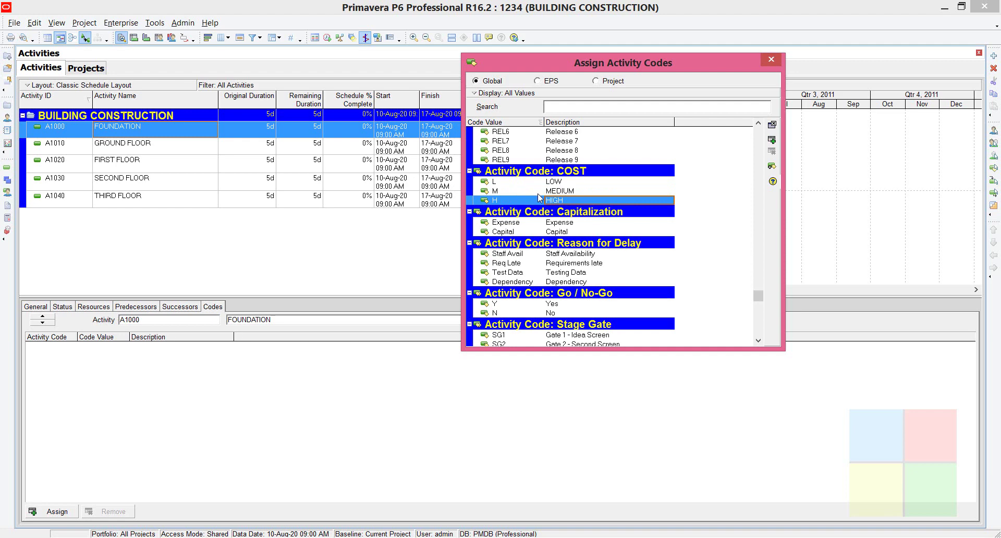
left_click(548, 191)
left_click(548, 203)
left_click(573, 202)
left_click(772, 140)
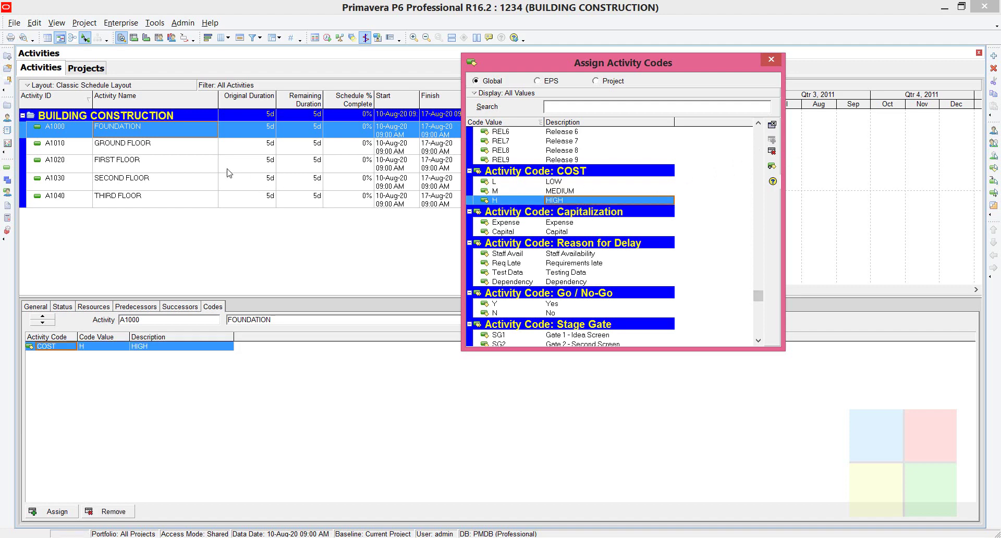
Assign COST value M (MEDIUM) to GROUND FLOOR and FIRST FLOOR
left_click(150, 151)
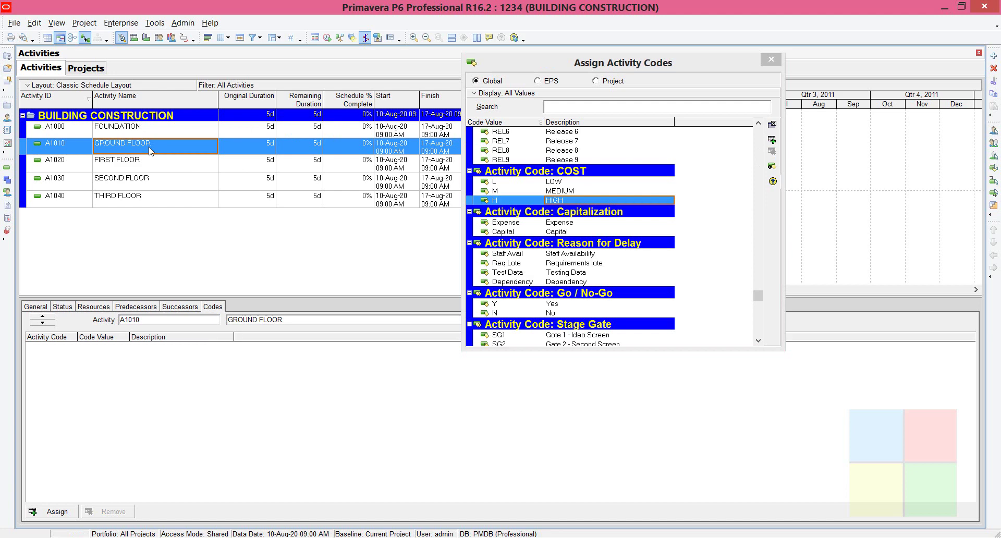
left_click(549, 191)
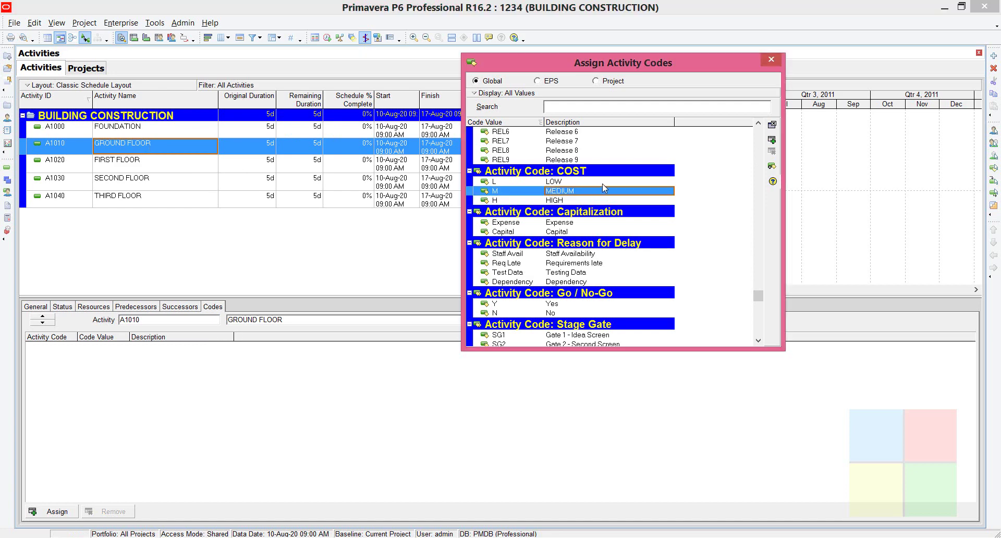
left_click(773, 142)
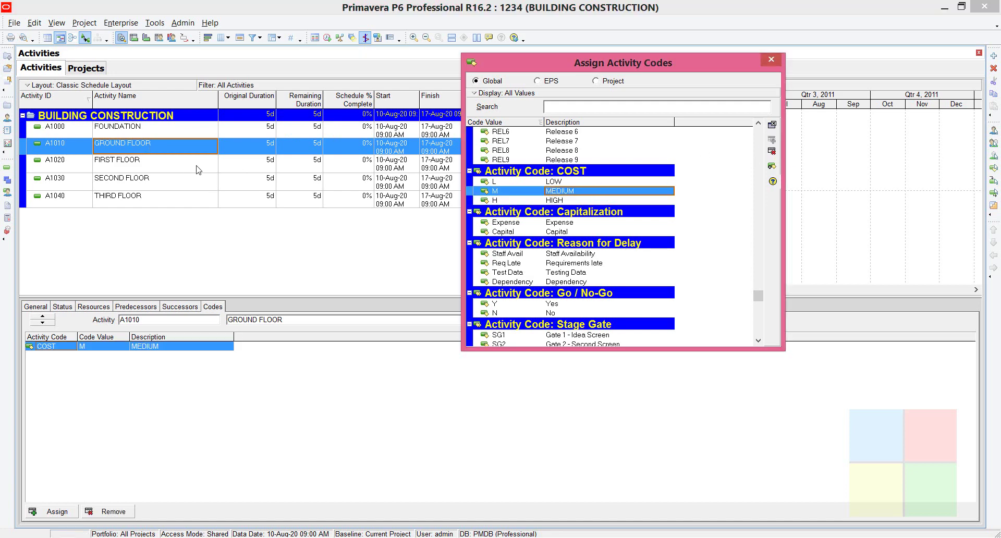
left_click(149, 168)
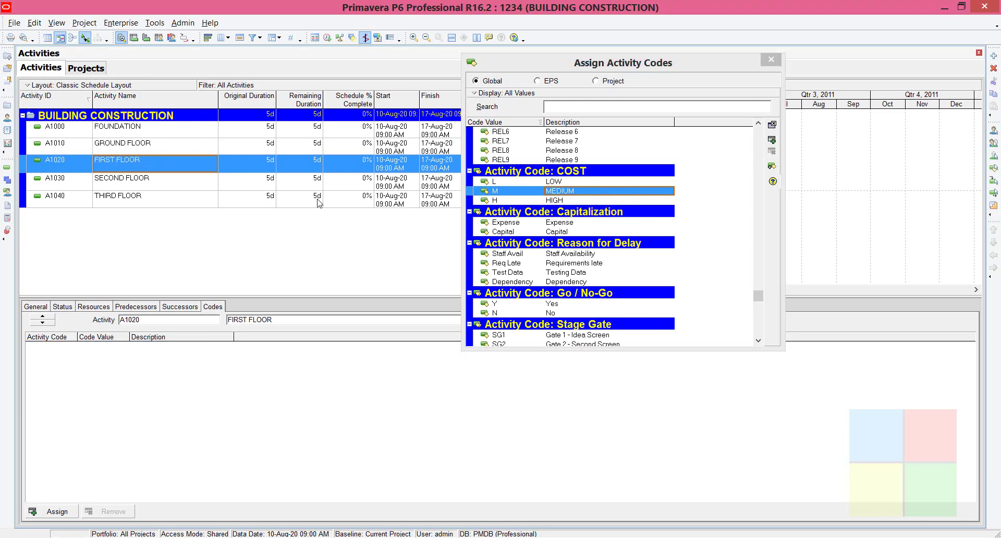
left_click(772, 141)
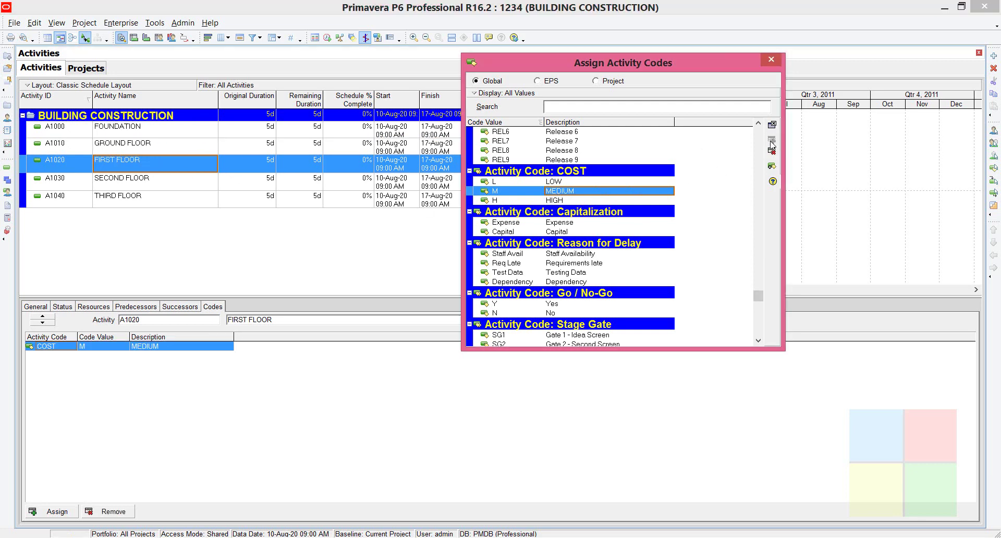
Assign COST value L (LOW) to SECOND FLOOR and THIRD FLOOR
left_click(134, 186)
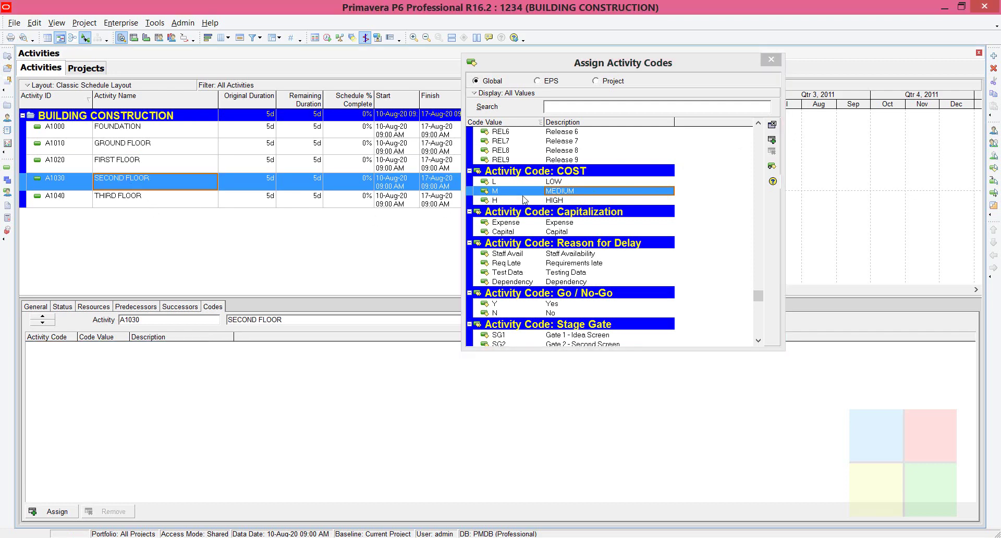
left_click(552, 183)
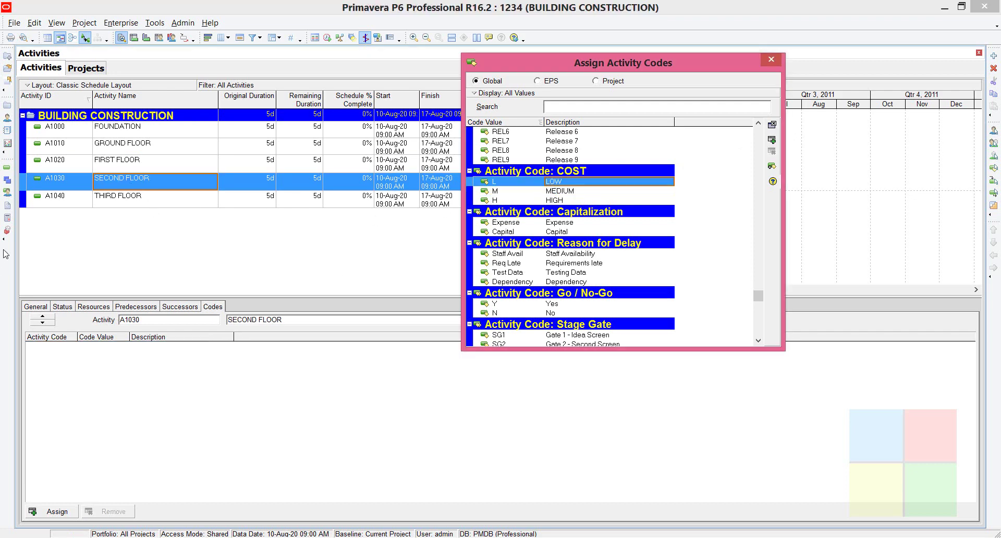
left_click(772, 141)
left_click(128, 203)
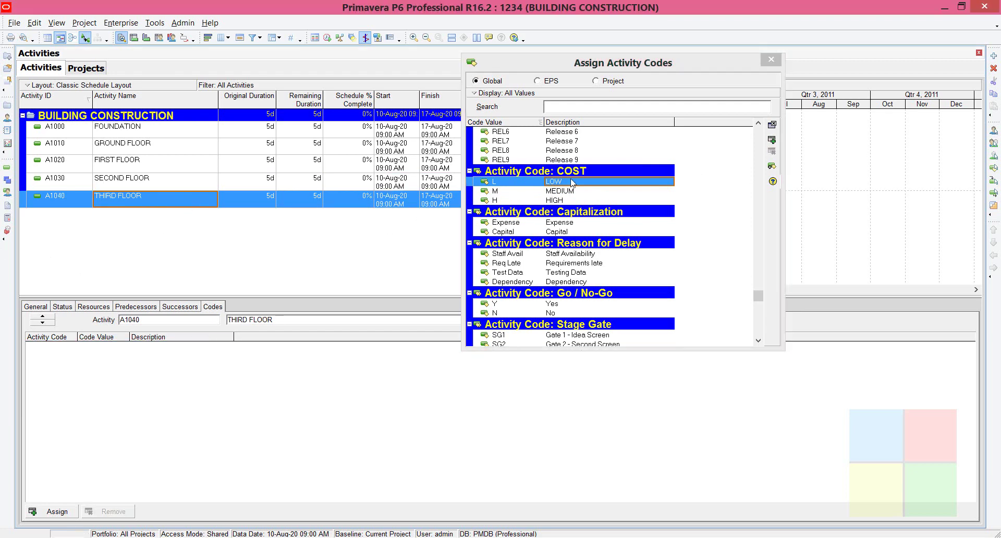
left_click(775, 140)
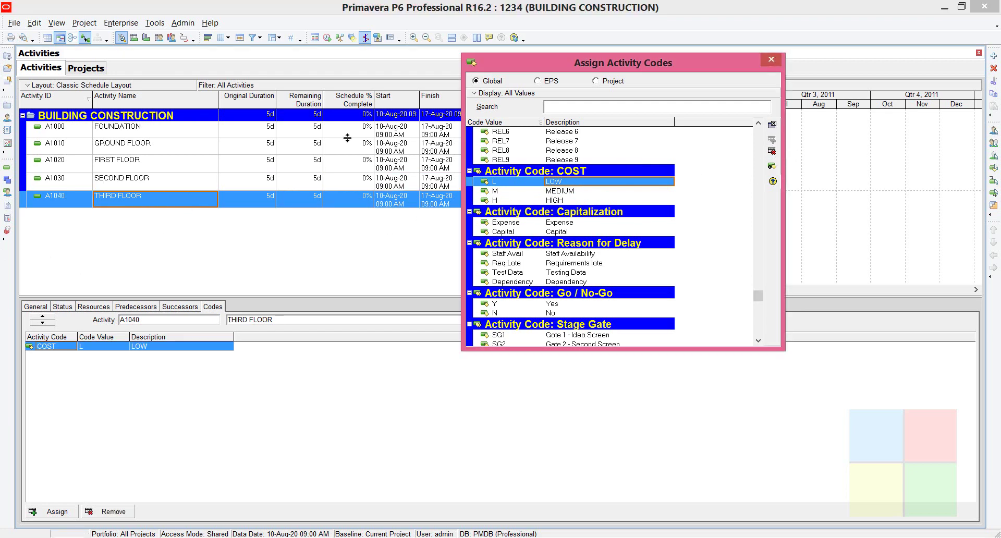
Close the Assign Activity Codes window, leaving A1040 THIRD FLOOR showing COST value L (LOW)
left_click(771, 61)
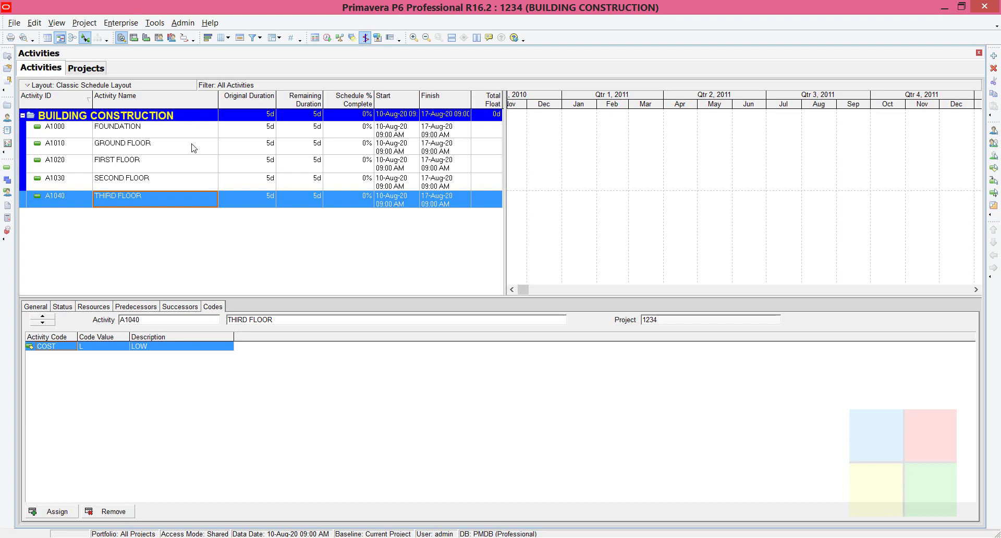
Group the activity table by the COST code into LOW, MEDIUM and HIGH bands
left_click(211, 148)
right_click(212, 148)
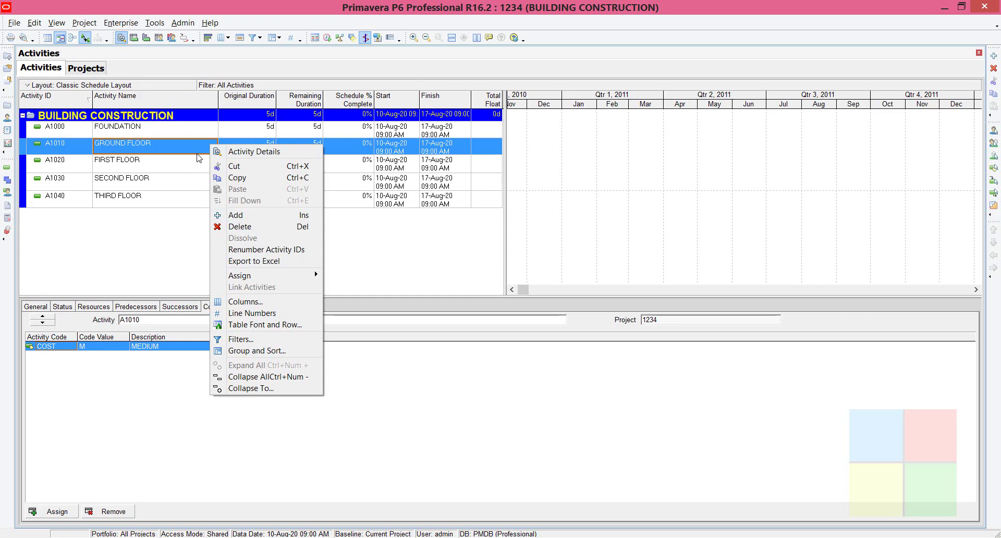
left_click(252, 351)
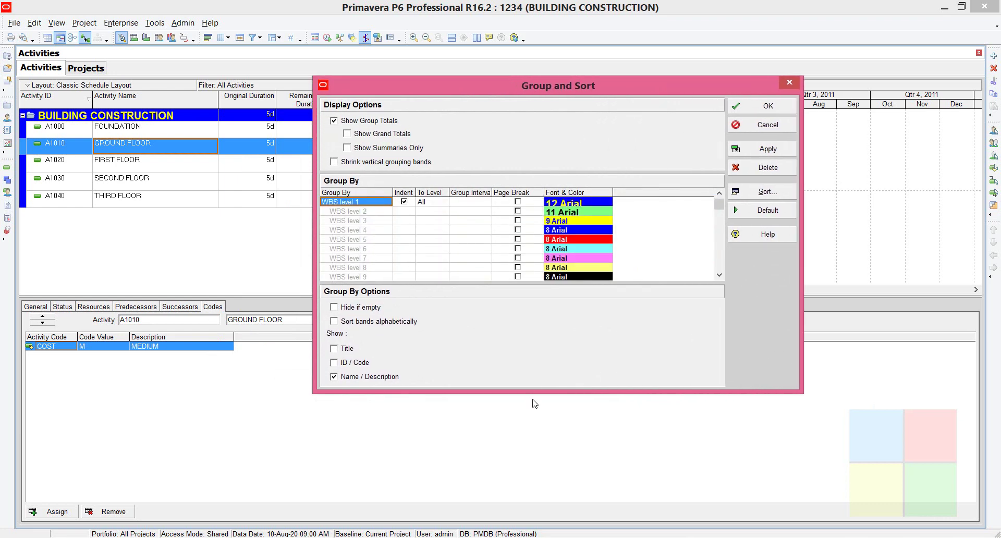
left_click_drag(555, 85, 625, 30)
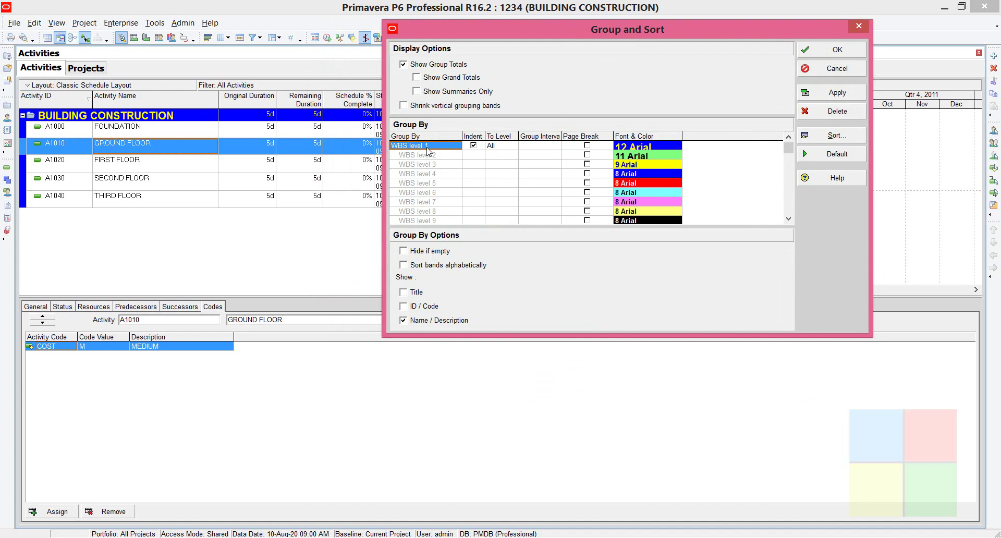
left_click(456, 146)
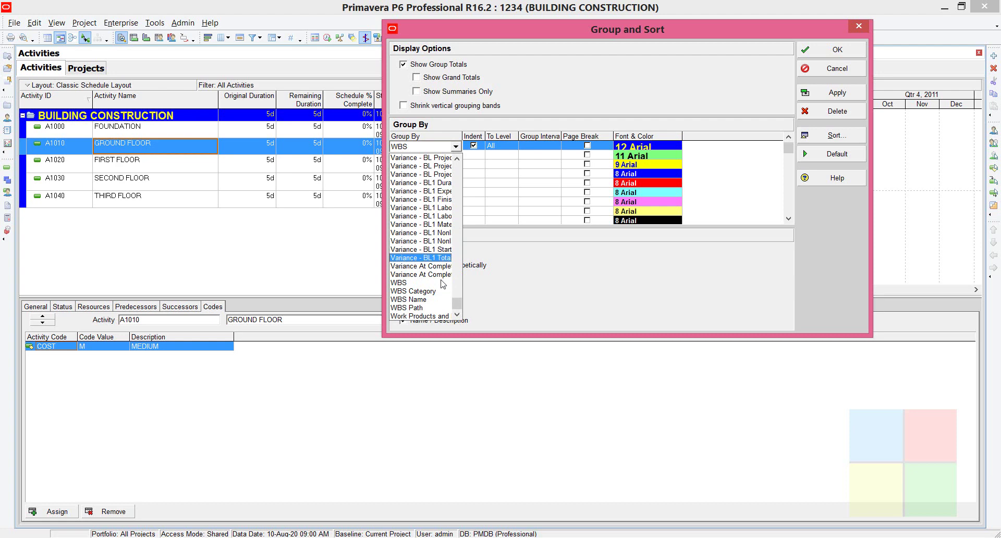
left_click_drag(457, 303, 457, 215)
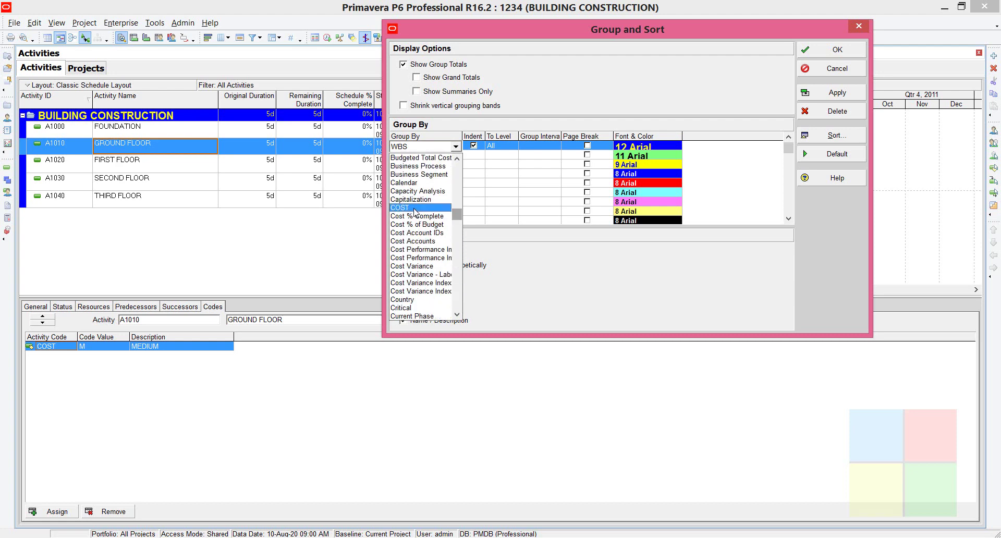
mouse_move(457, 214)
left_mouse_down()
mouse_move(459, 198)
mouse_move(458, 277)
mouse_move(459, 226)
left_mouse_up()
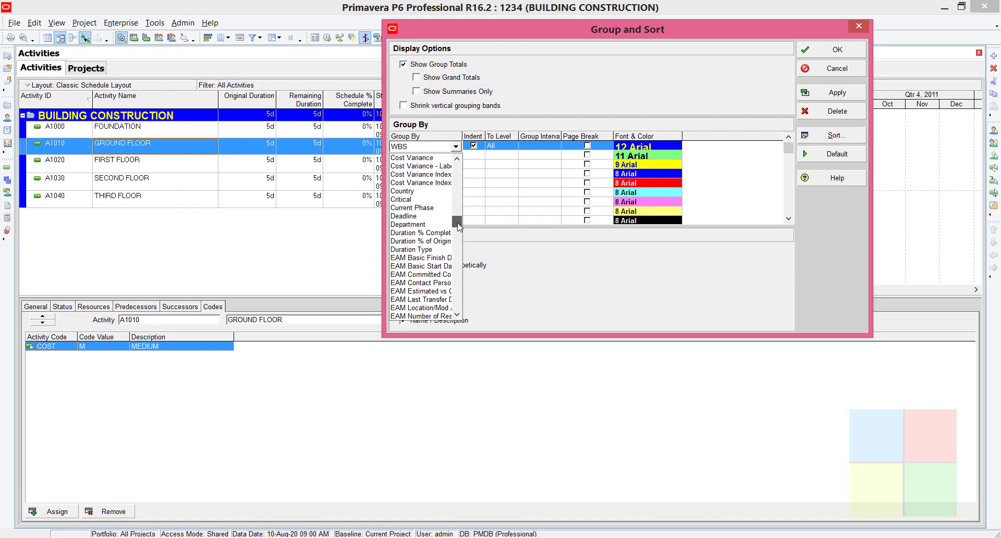
left_click_drag(459, 226, 459, 216)
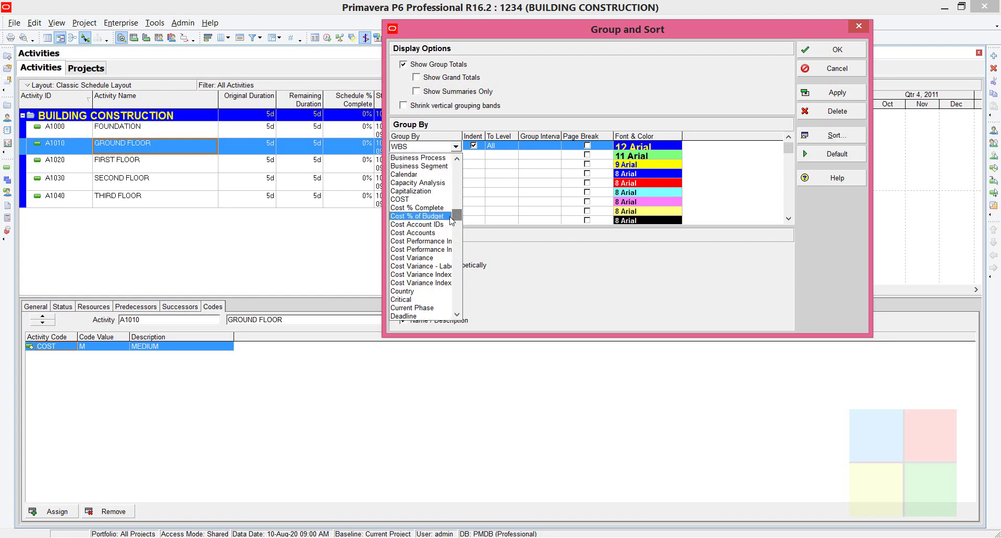
left_click(425, 202)
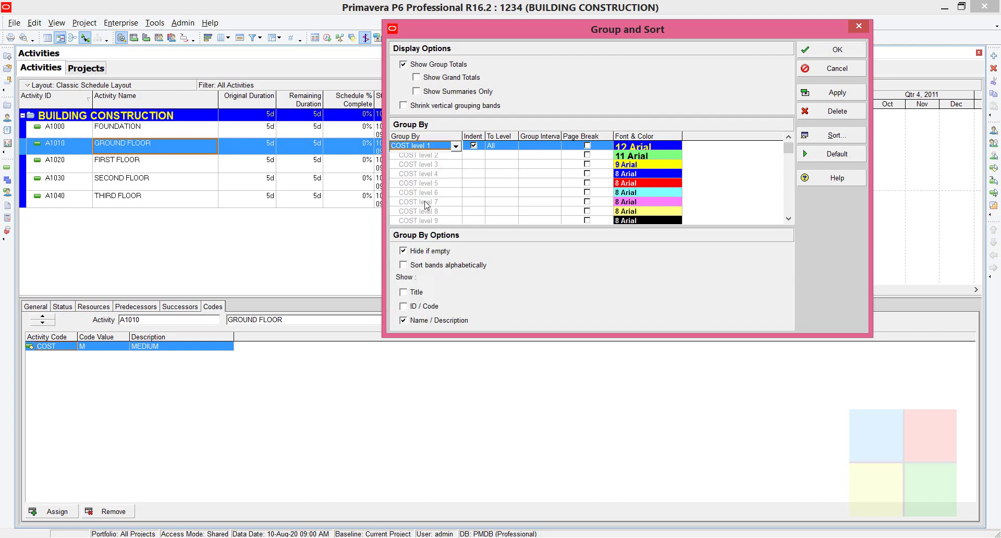
left_click(837, 93)
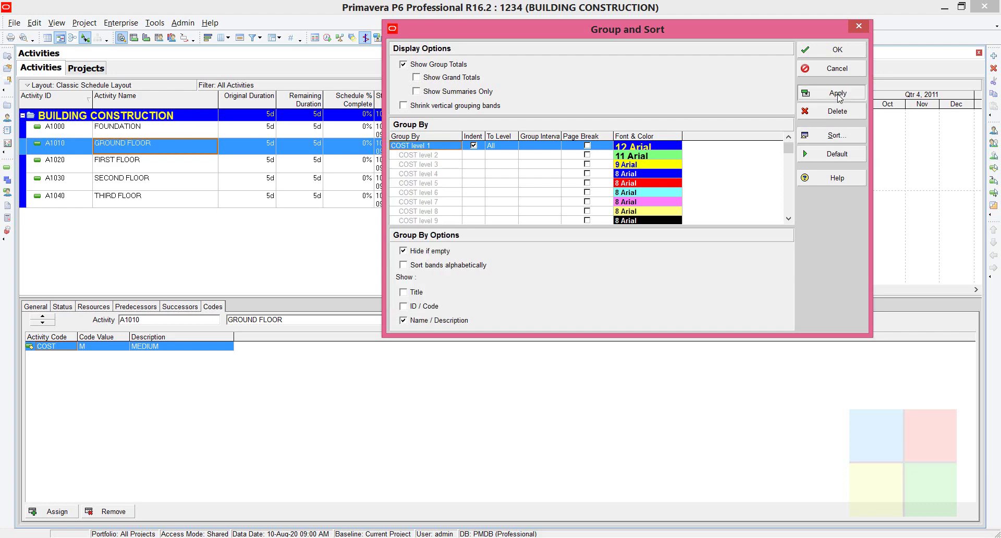
left_click(837, 50)
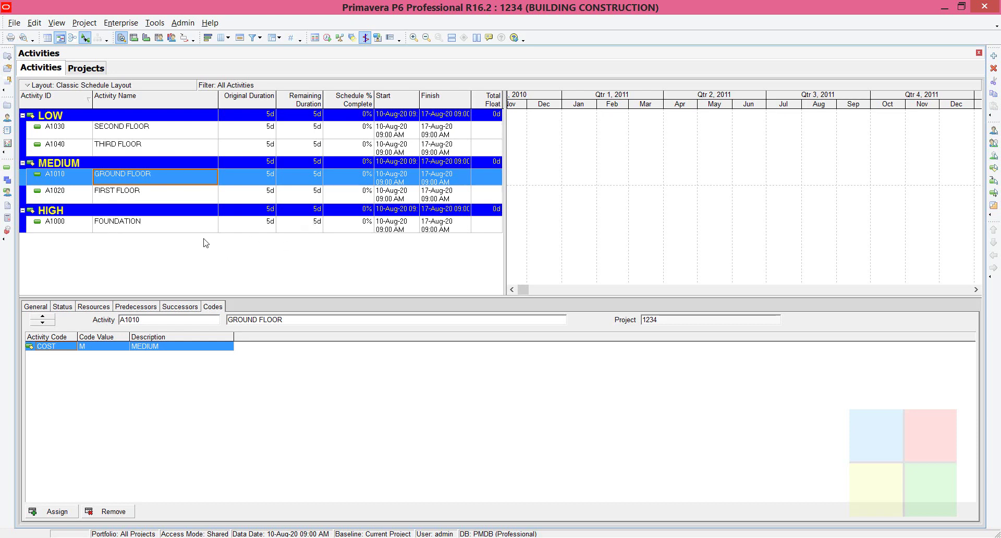
left_click(191, 225)
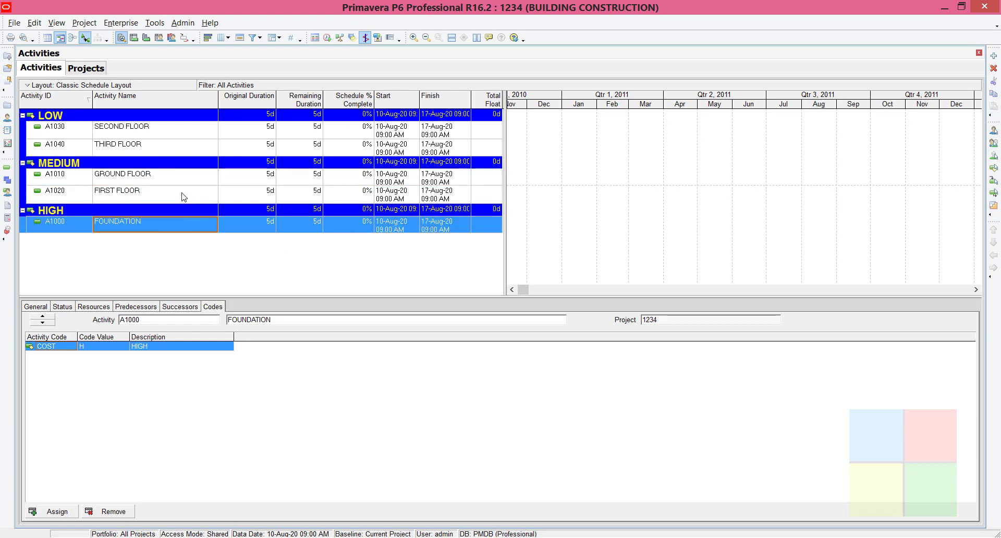
left_click(153, 133)
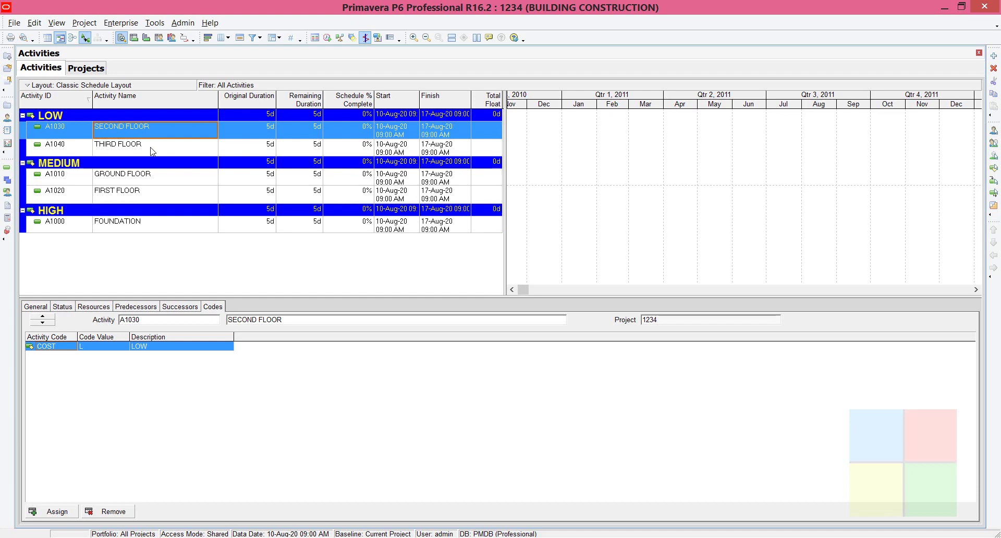
left_click(62, 116)
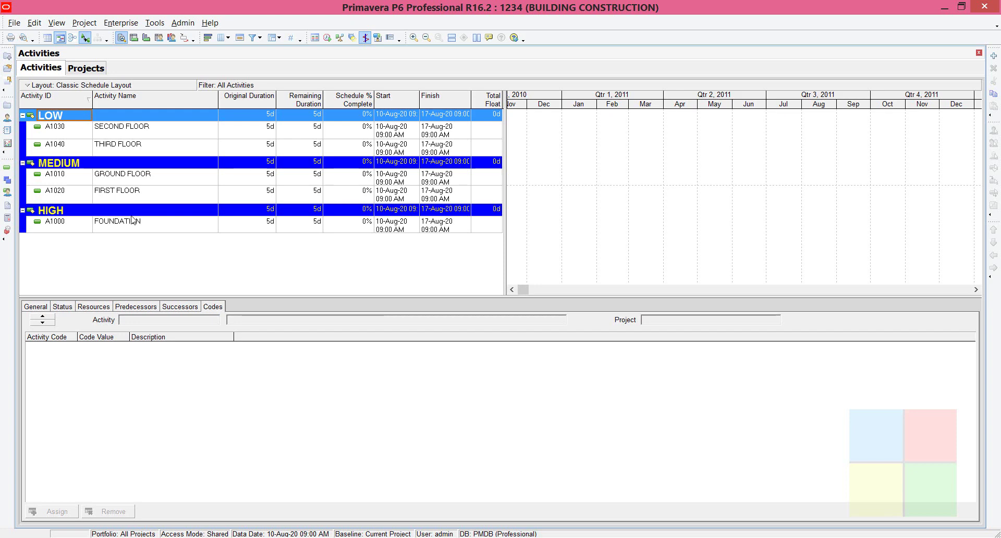
left_click(123, 130)
left_click(120, 147)
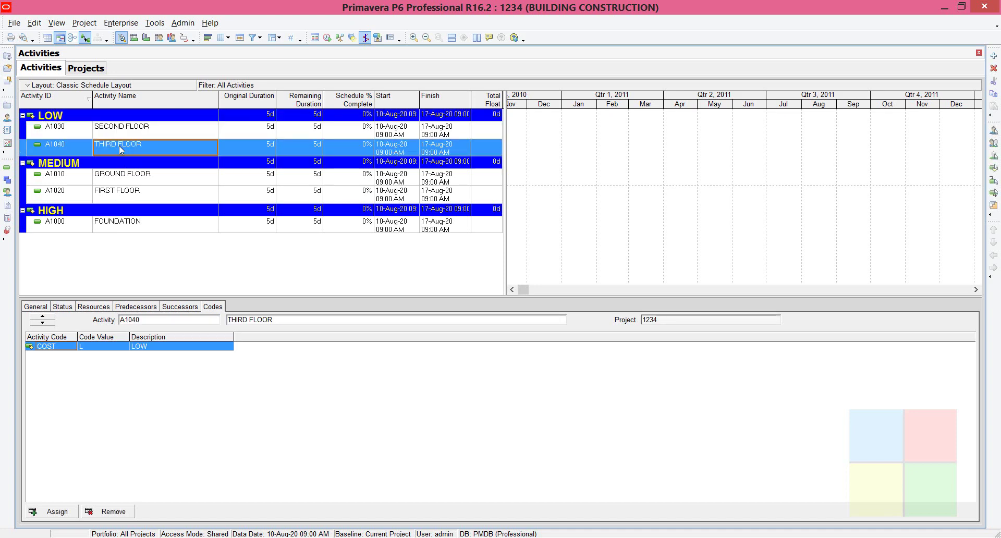
left_click(131, 180)
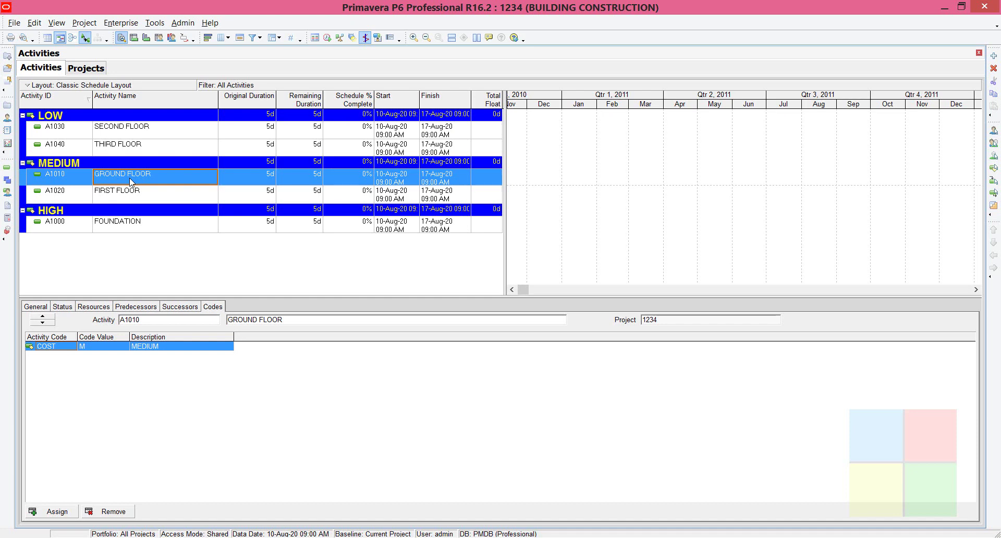
left_click(101, 166)
left_click(121, 224)
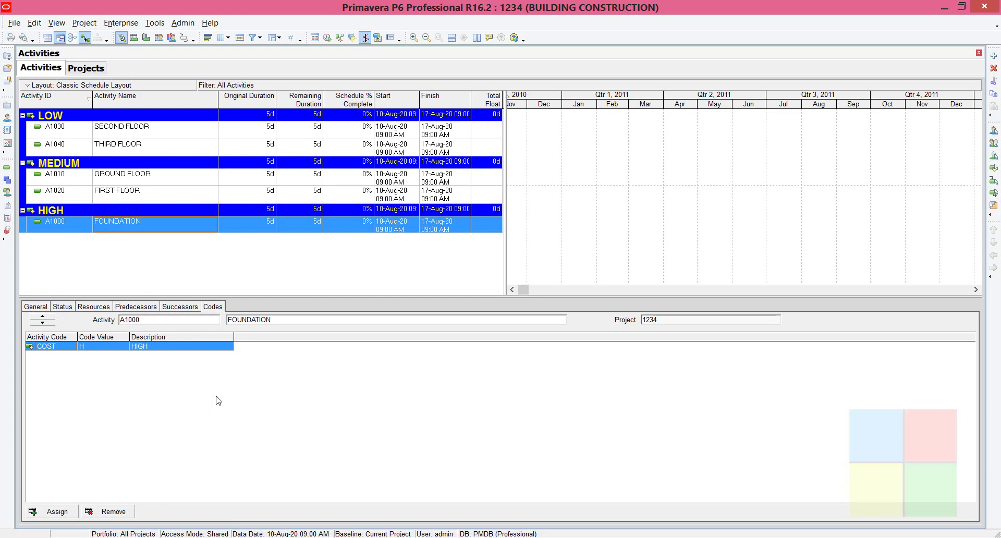
In Group and Sort, switch Group By from COST to WBS and apply it
right_click(264, 135)
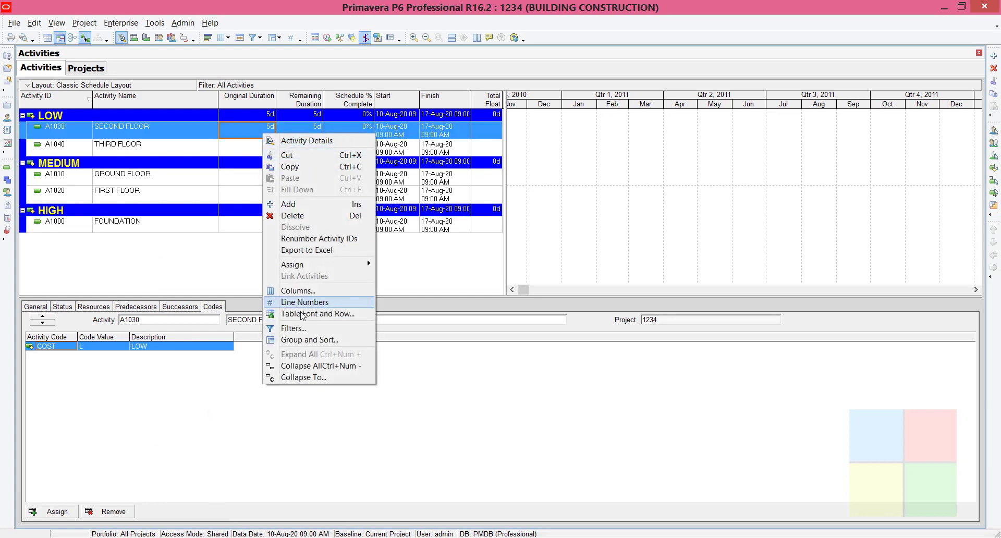
left_click(313, 340)
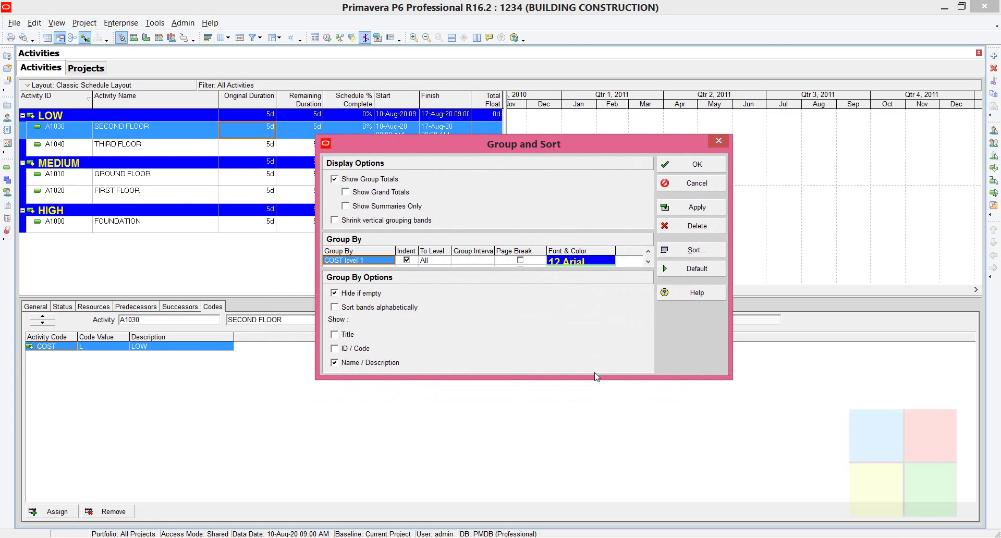
left_click(390, 262)
left_click_drag(391, 336, 392, 413)
scroll(361, 368, "down", 3)
scroll(361, 368, "down", 5)
left_click(358, 399)
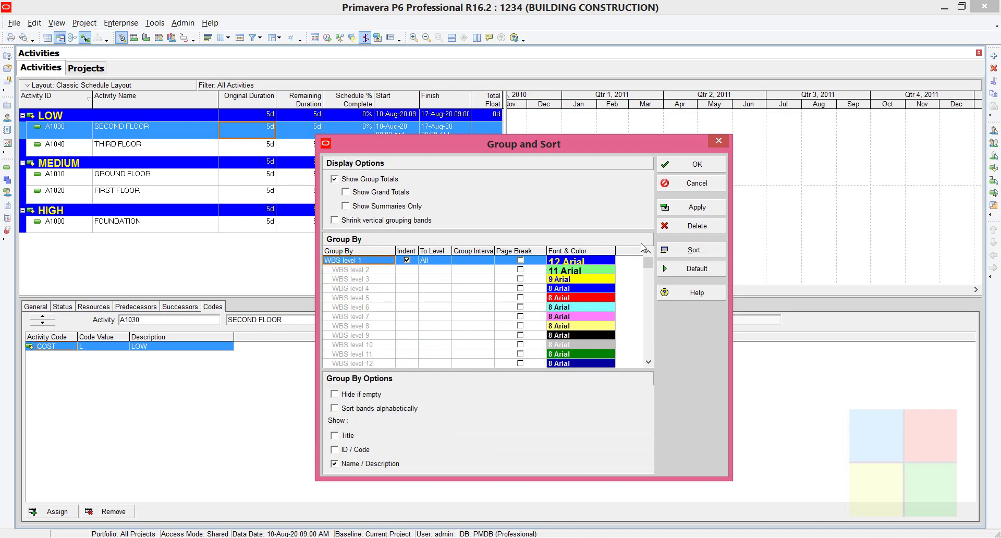
left_click(697, 208)
left_click(689, 166)
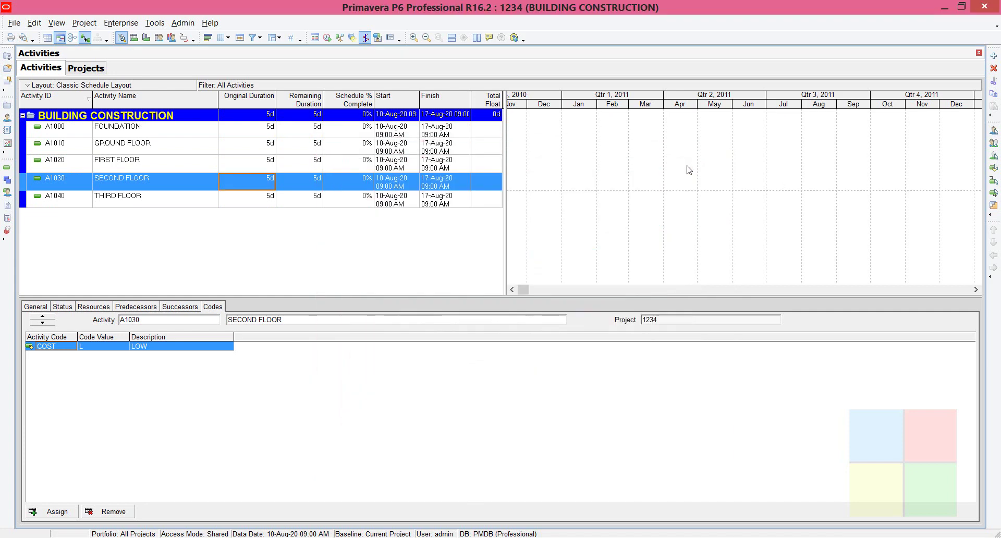